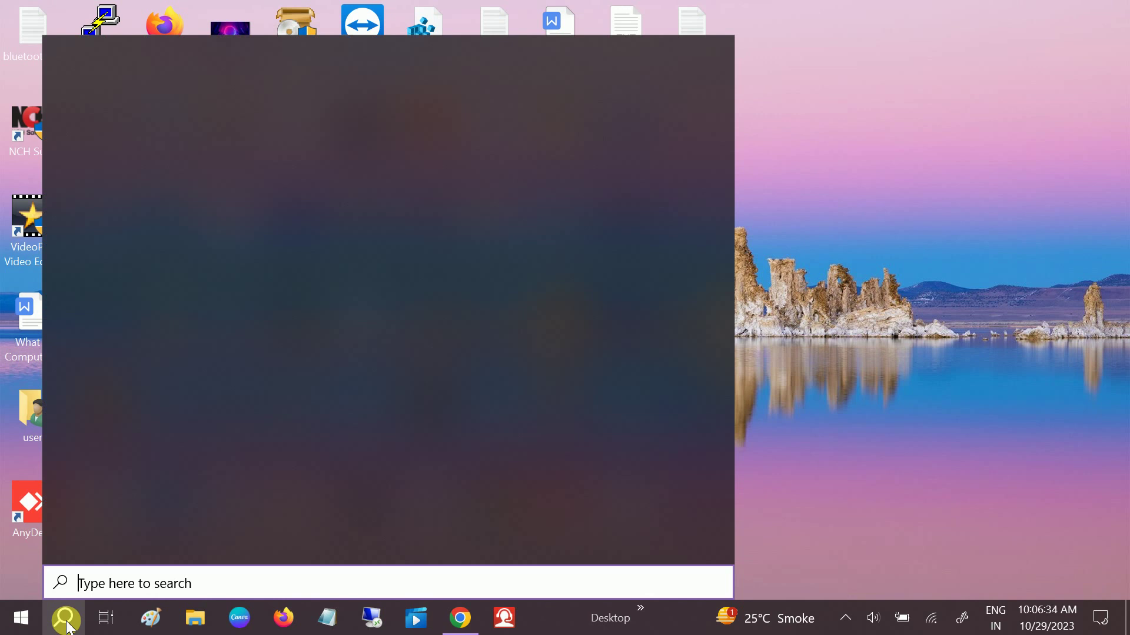
Step: Find and open Control Panel, try the Category view, and set its items back to large icons
type("r")
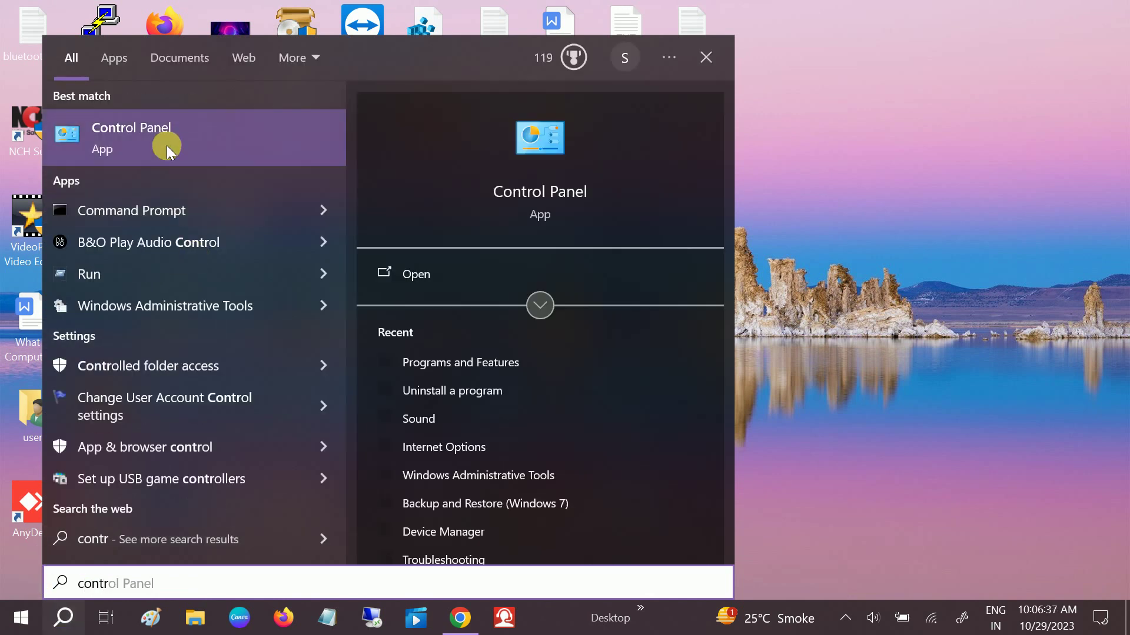
left_click(165, 144)
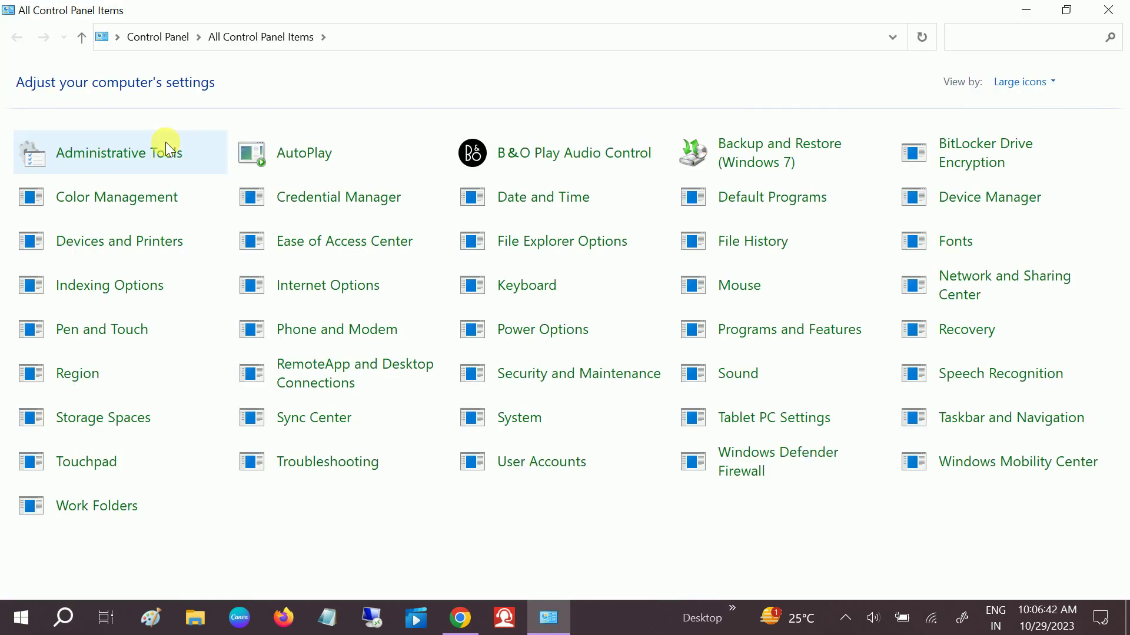
left_click(1024, 83)
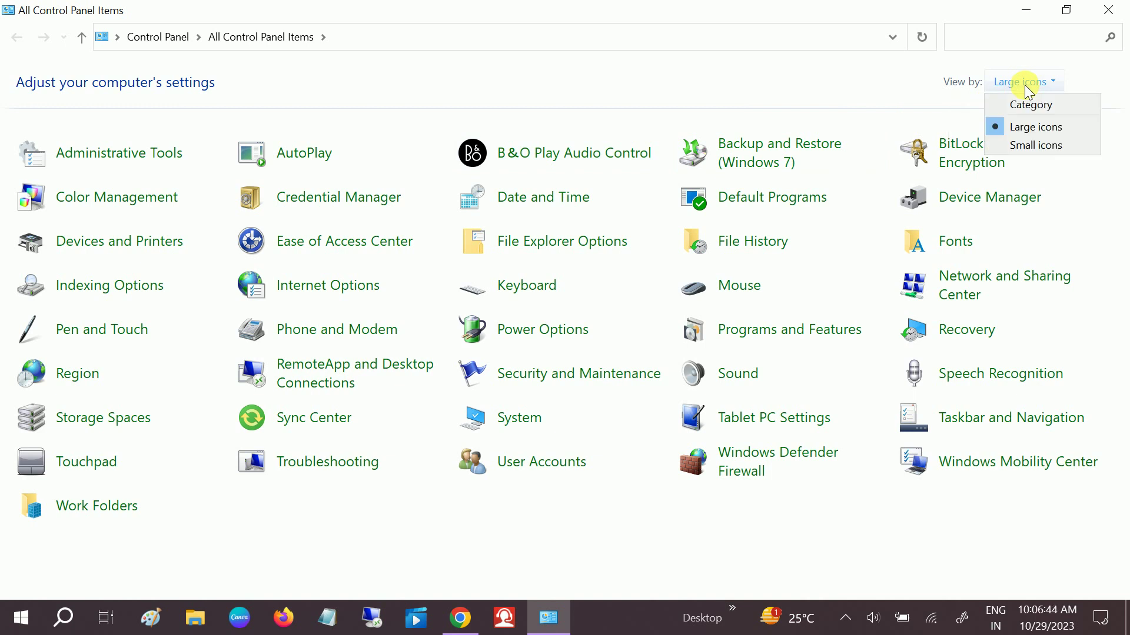
left_click(1026, 106)
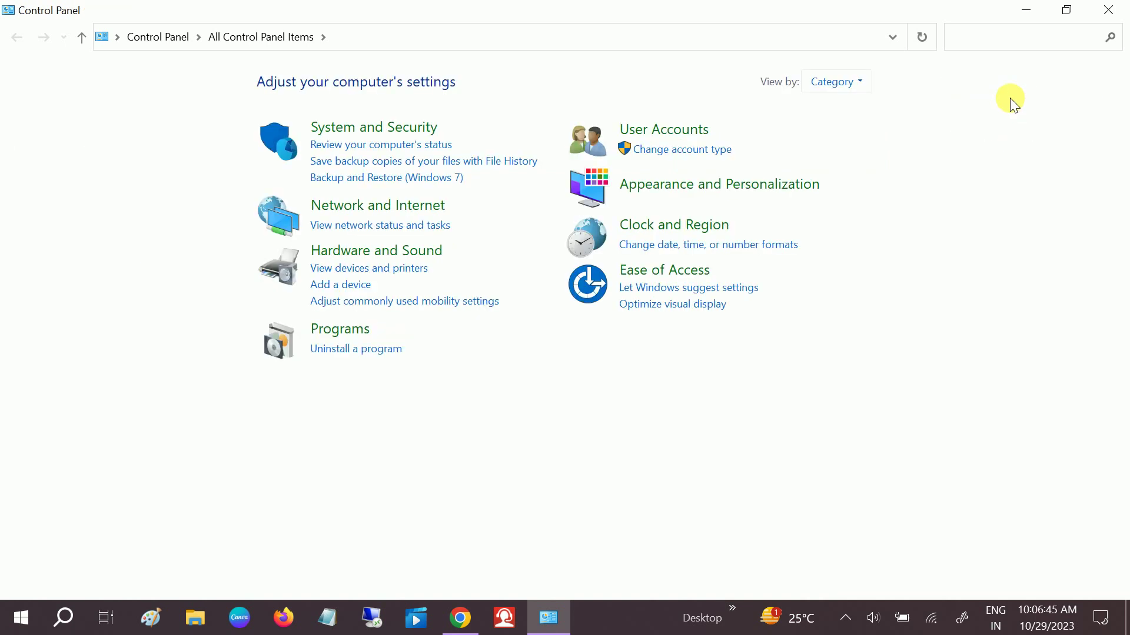
left_click(831, 82)
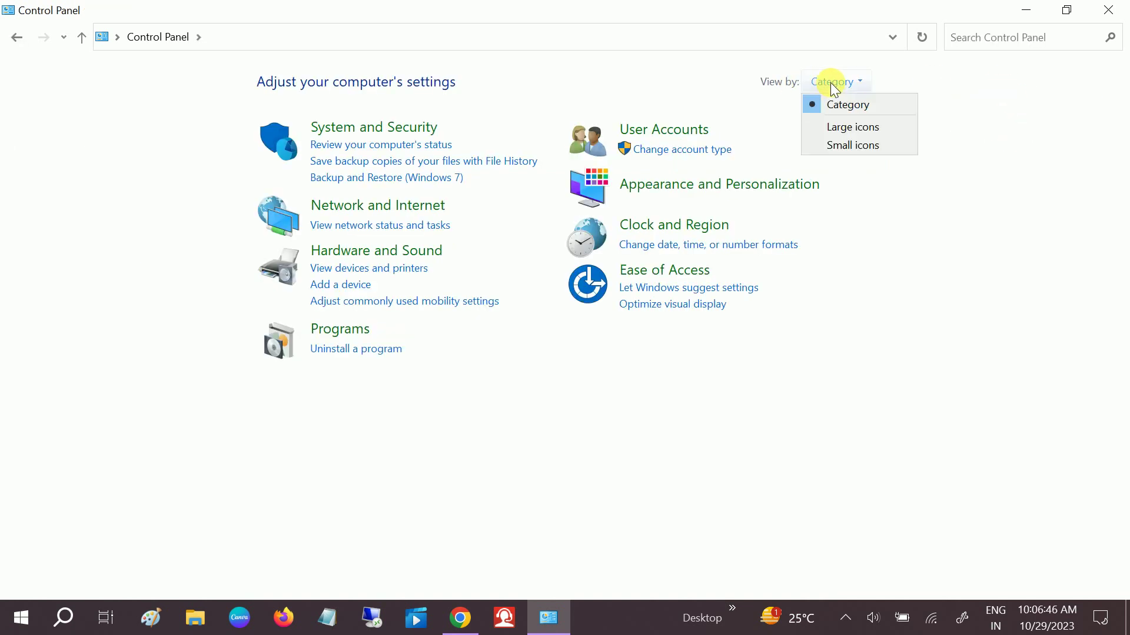
left_click(863, 133)
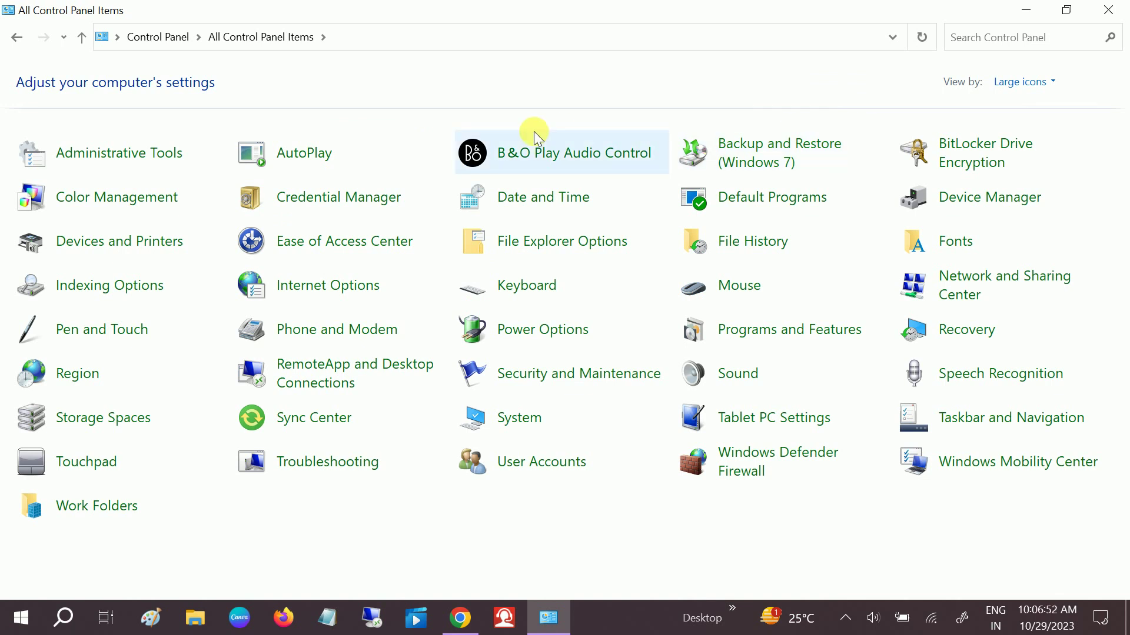
Step: Open the Sound settings, show the recording devices, and move the dialog away from the screen edge
left_click(746, 384)
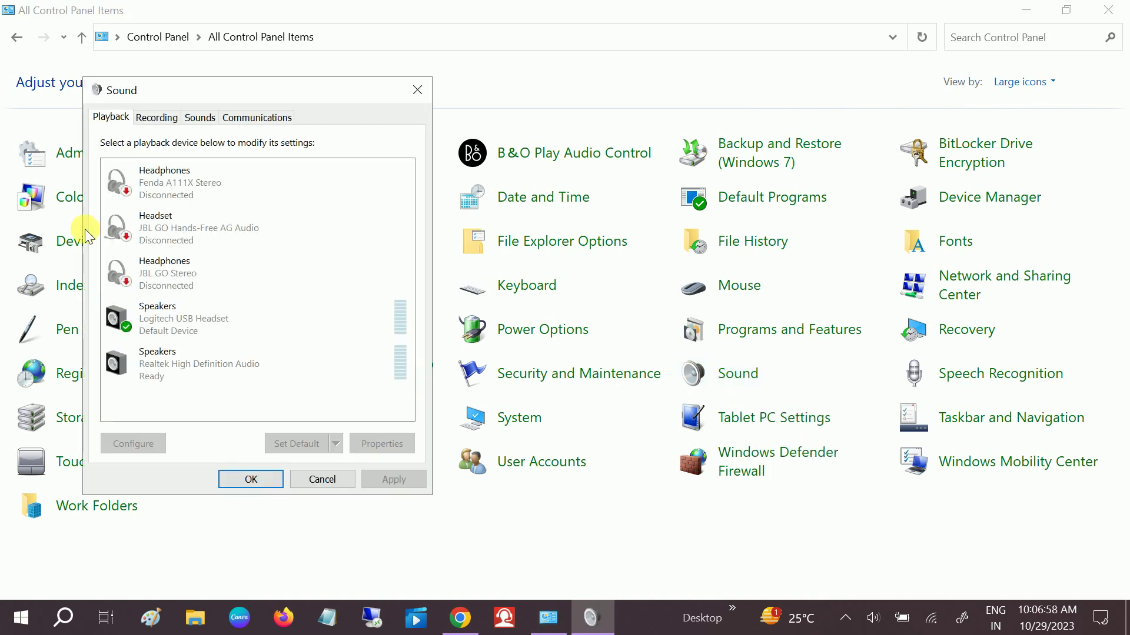
left_click(157, 120)
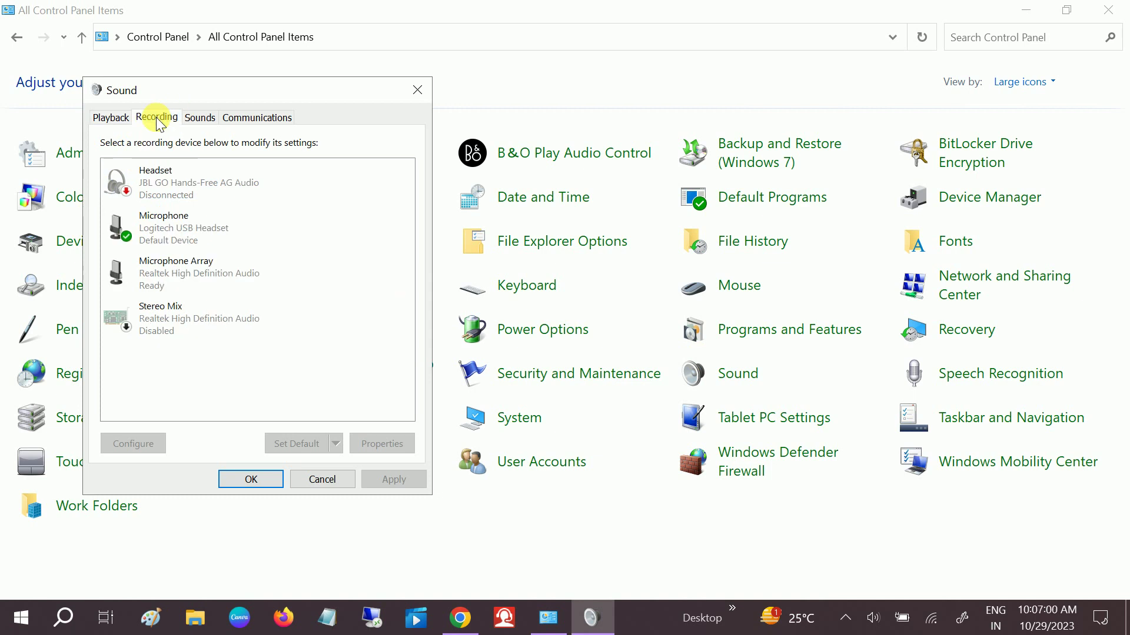
left_click_drag(289, 90, 444, 93)
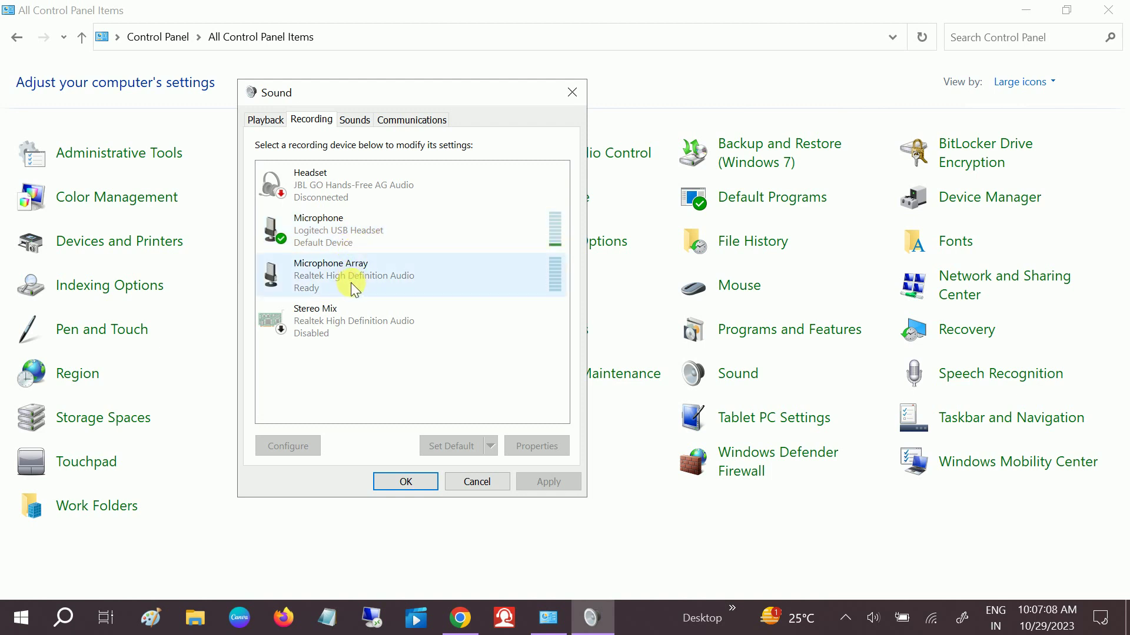
Step: Look over the Microphone Array, Logitech USB microphone and JBL GO headset recording devices, including the headset's available options
left_click(330, 285)
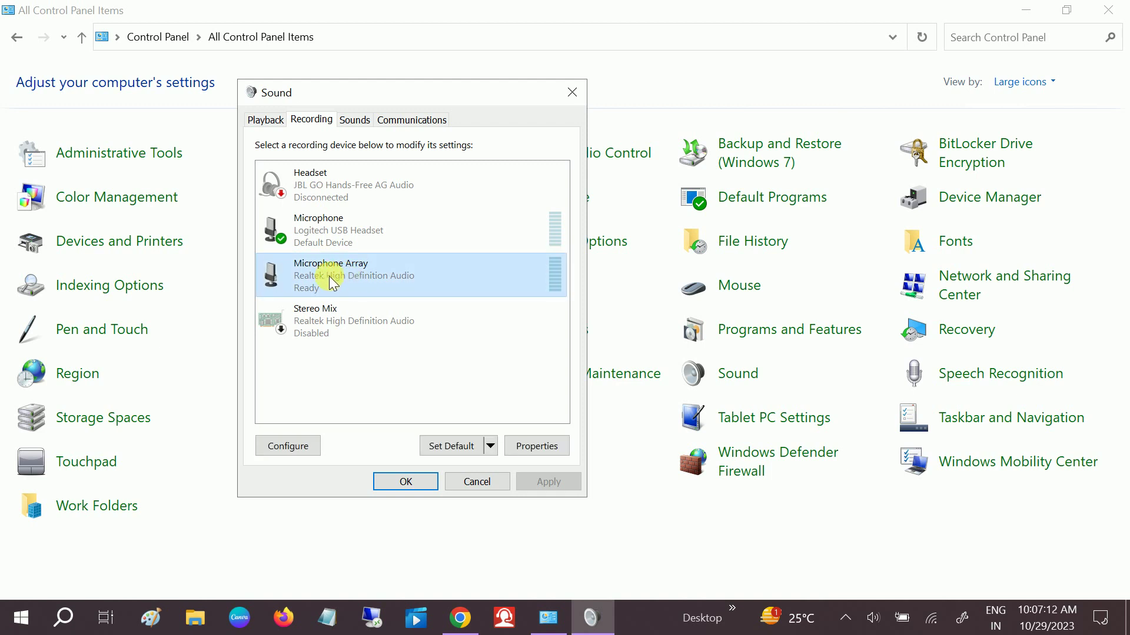
left_click(360, 233)
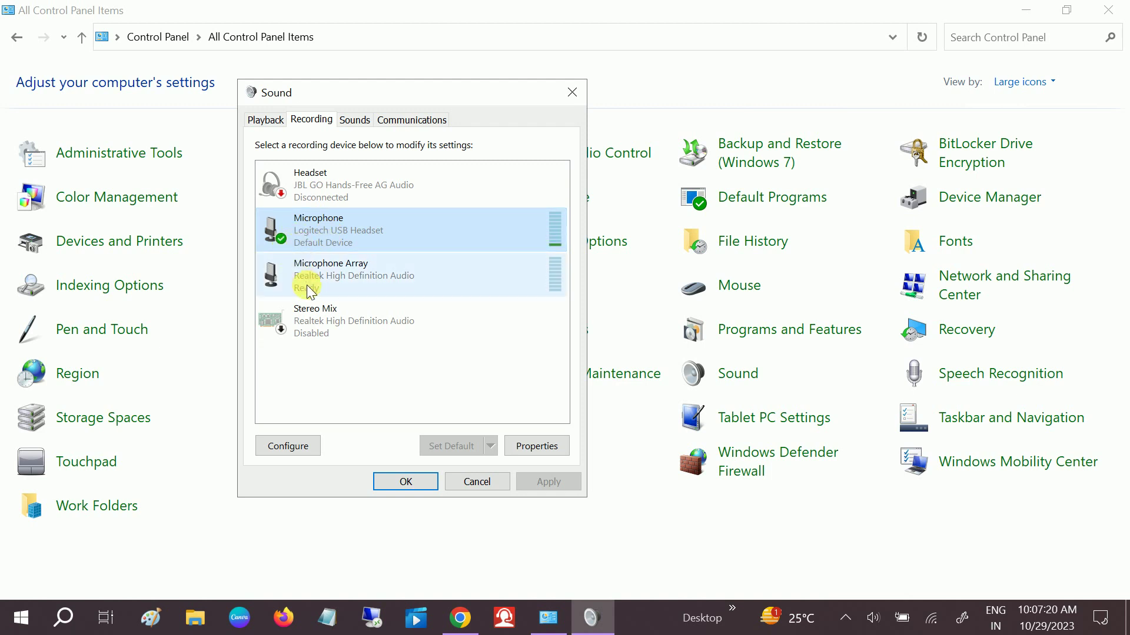
left_click(326, 196)
right_click(326, 199)
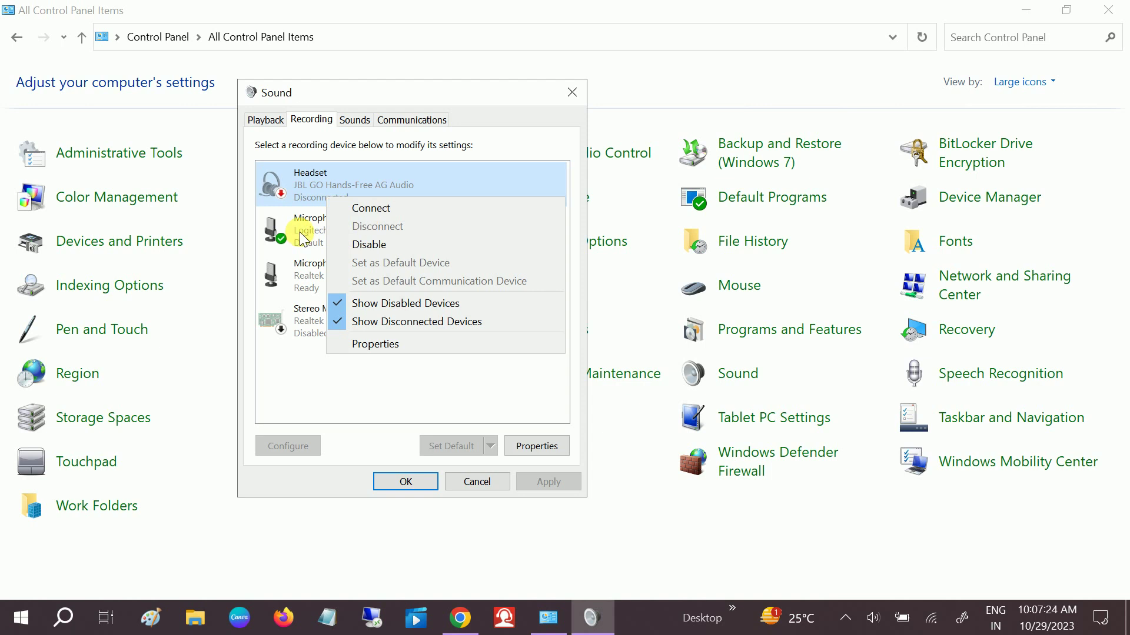
Step: Set the Logitech USB Headset microphone's recording level to 100 and confirm
left_click(323, 233)
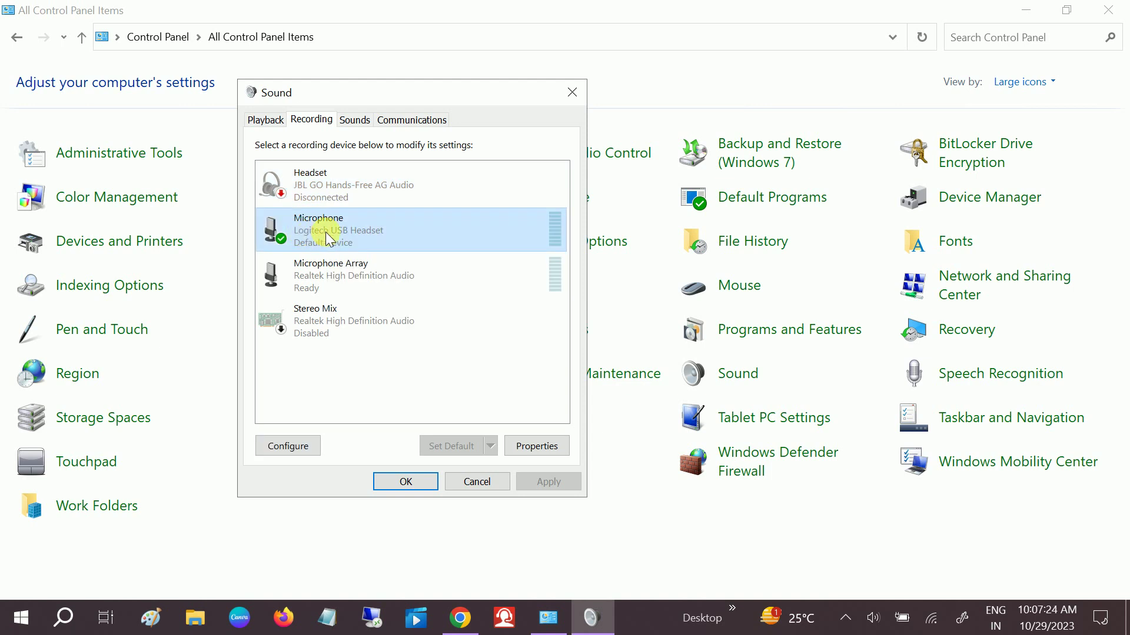
left_click(537, 446)
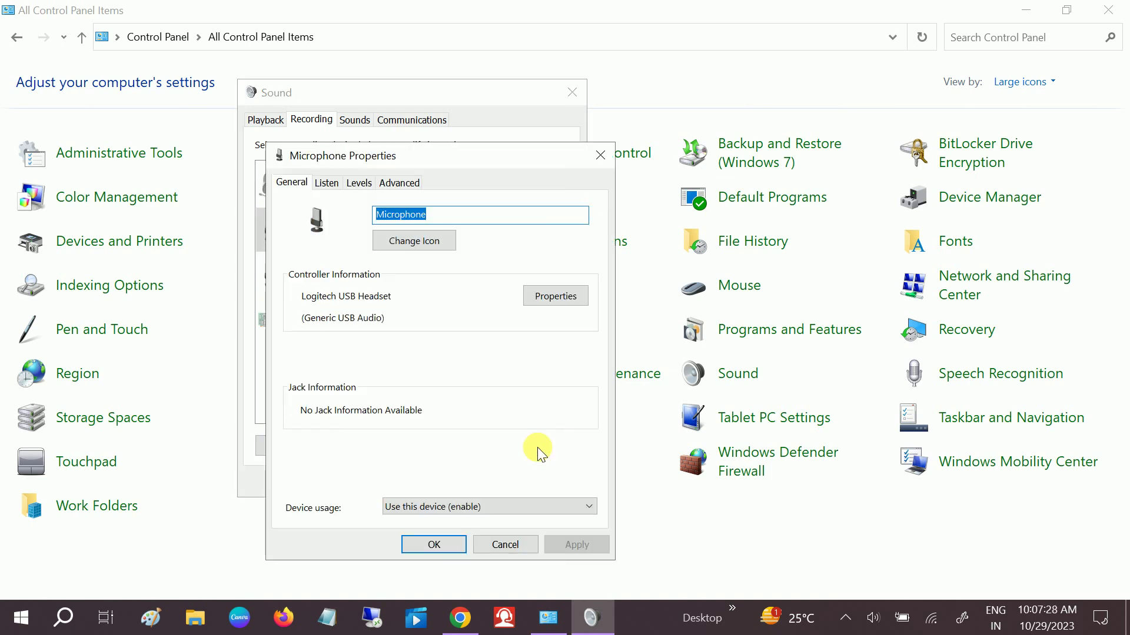
left_click(359, 187)
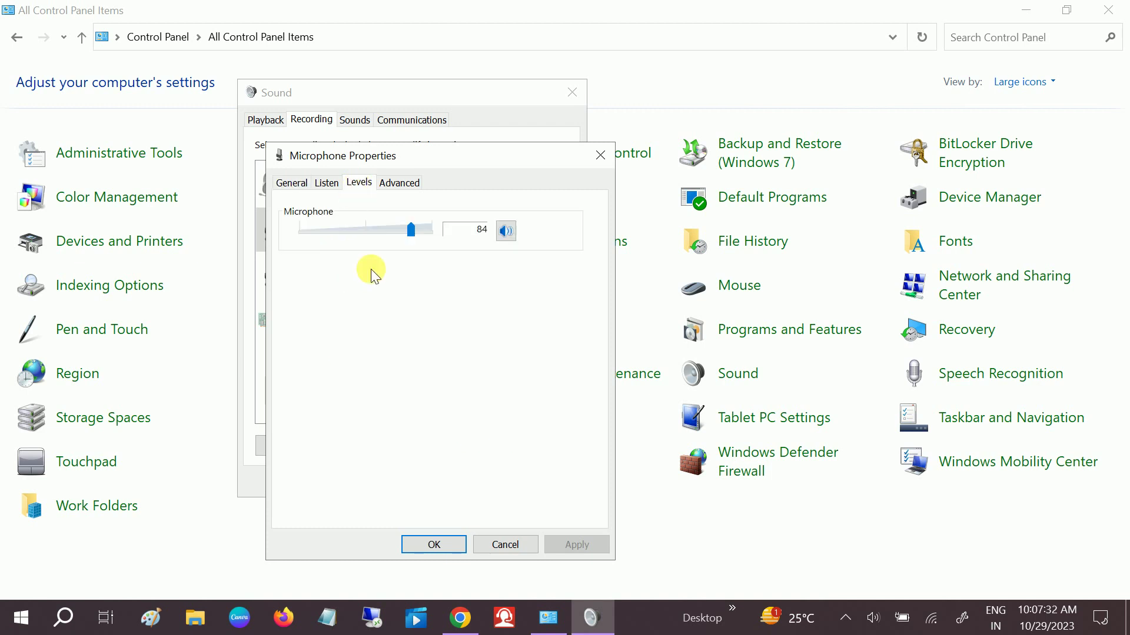
left_click_drag(414, 229, 433, 229)
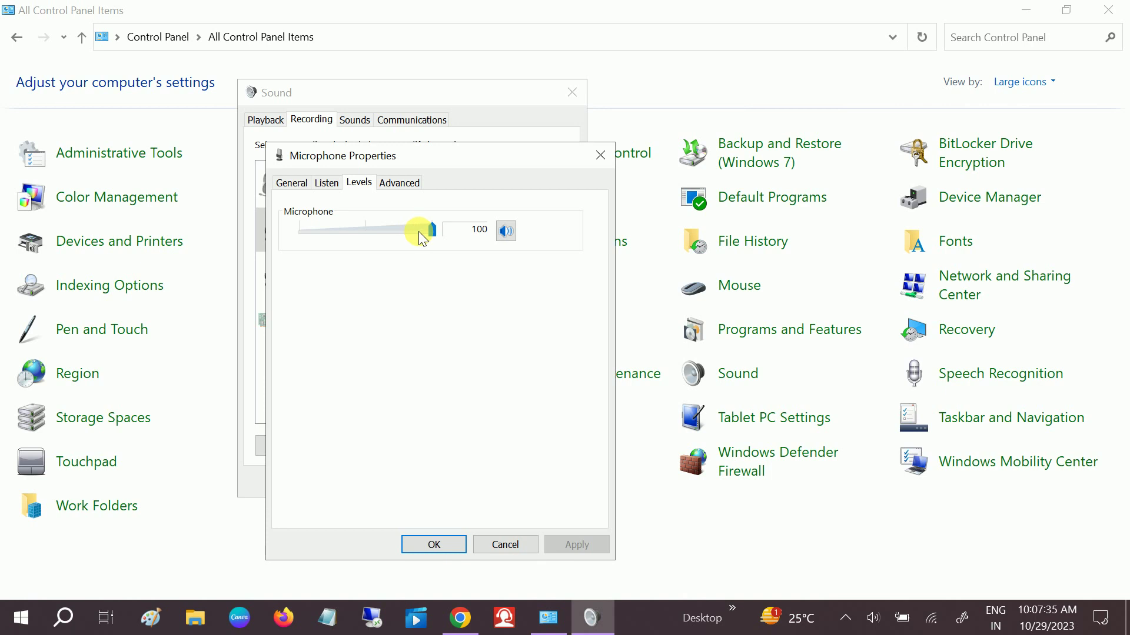
left_click(440, 541)
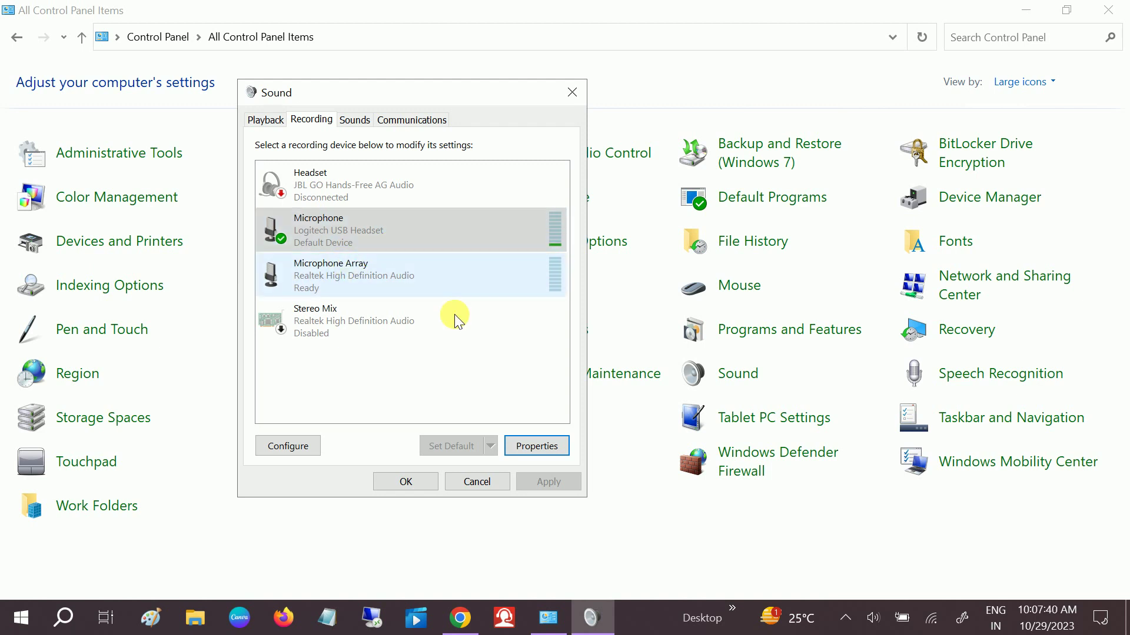
Step: Reopen the Logitech microphone's properties, lower its recording level and confirm the change
left_click(535, 447)
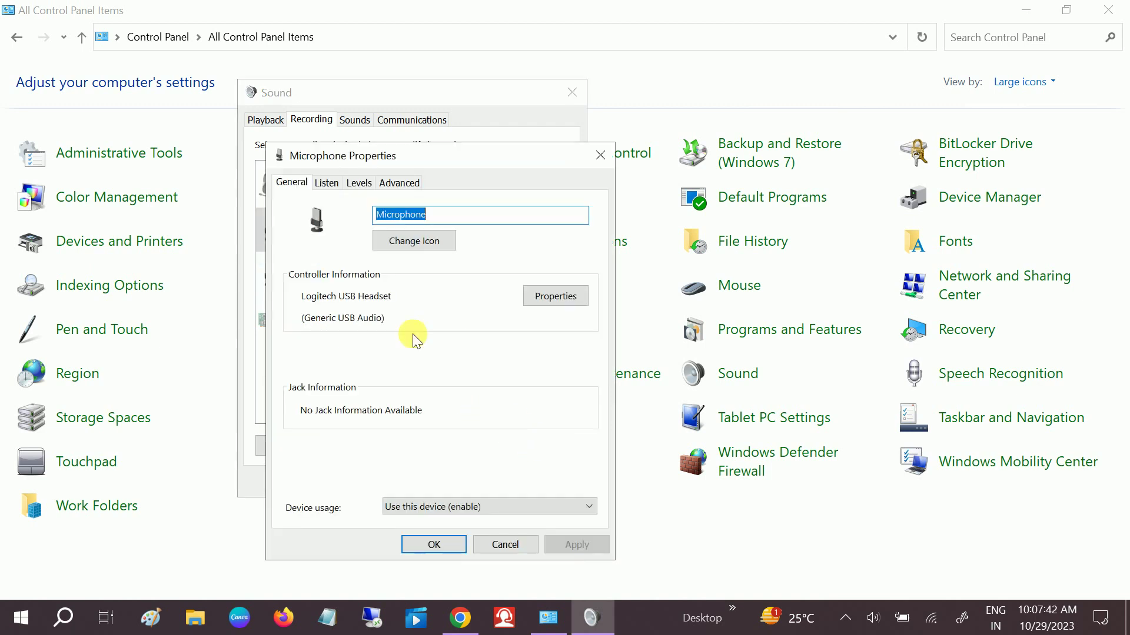
left_click(358, 182)
left_click(432, 235)
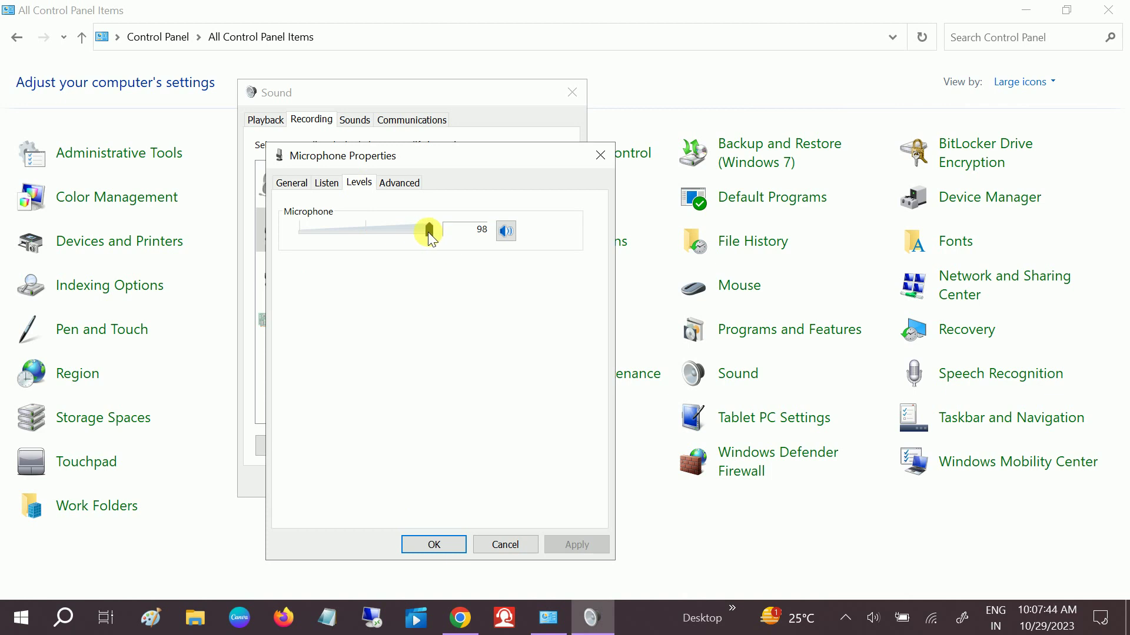
left_click_drag(411, 234, 409, 235)
left_click(431, 546)
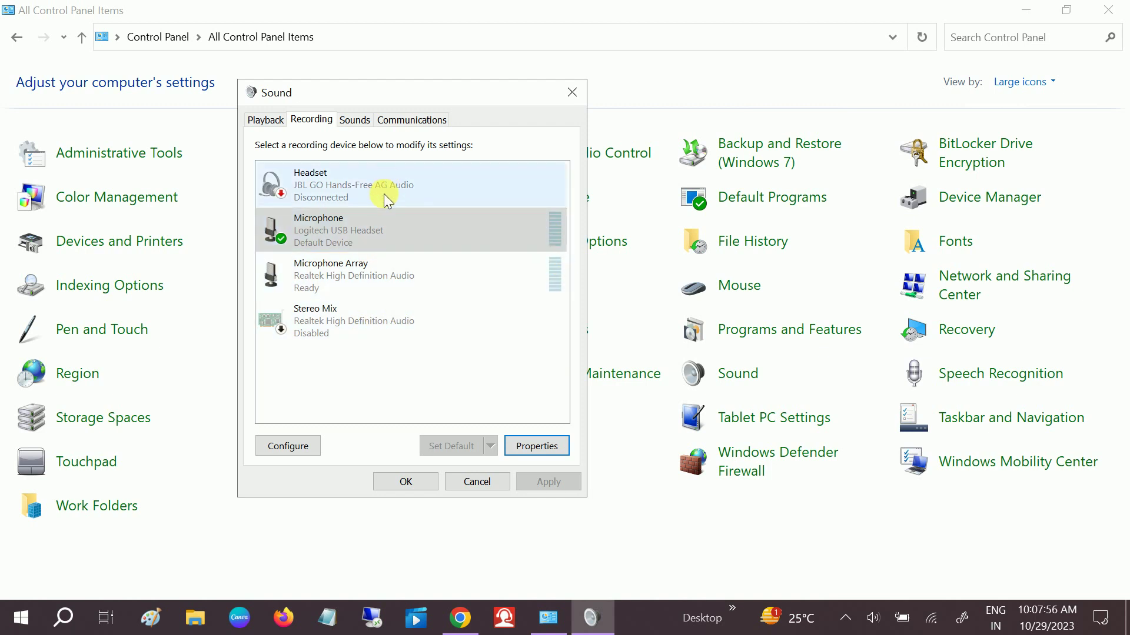
Step: Check the system sound scheme and communications volume settings, and return to the recording devices
left_click(354, 120)
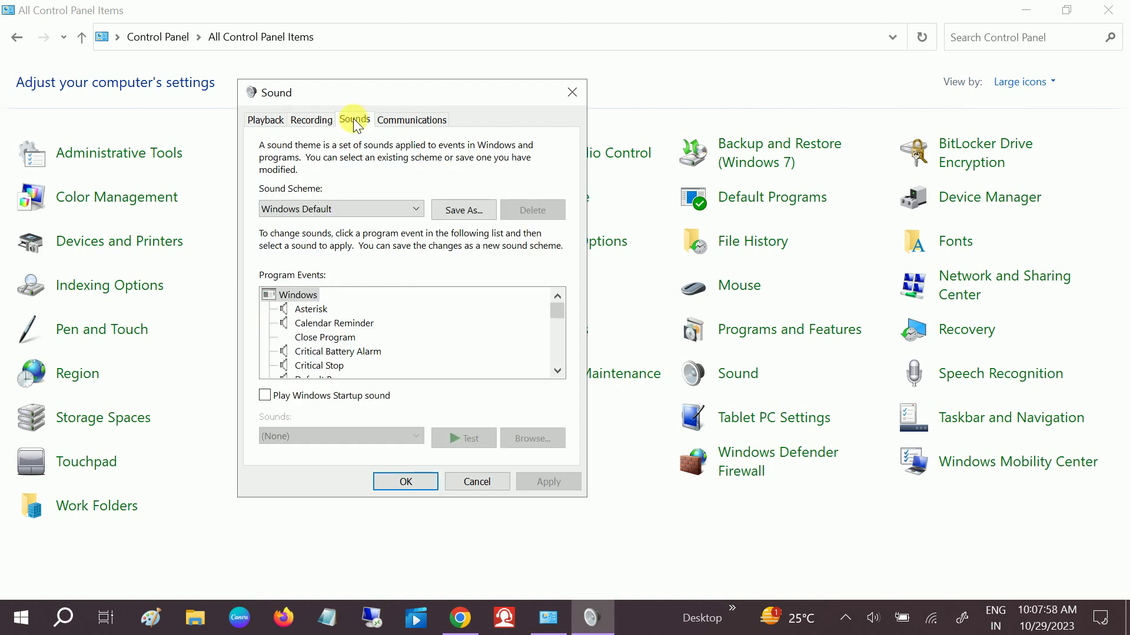
left_click(400, 119)
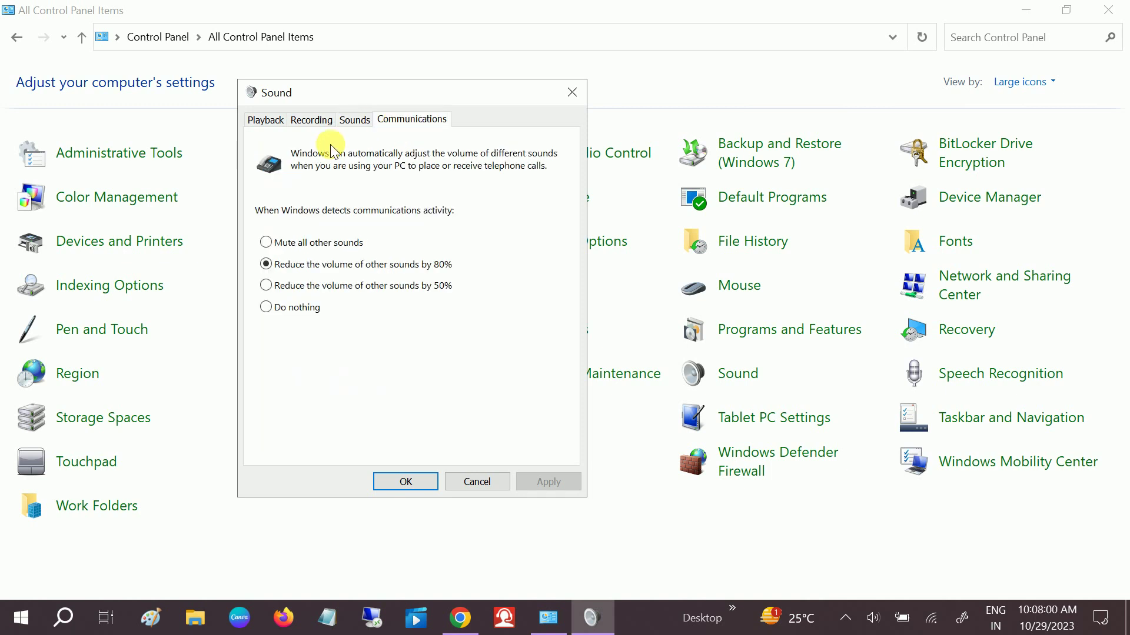
left_click(310, 119)
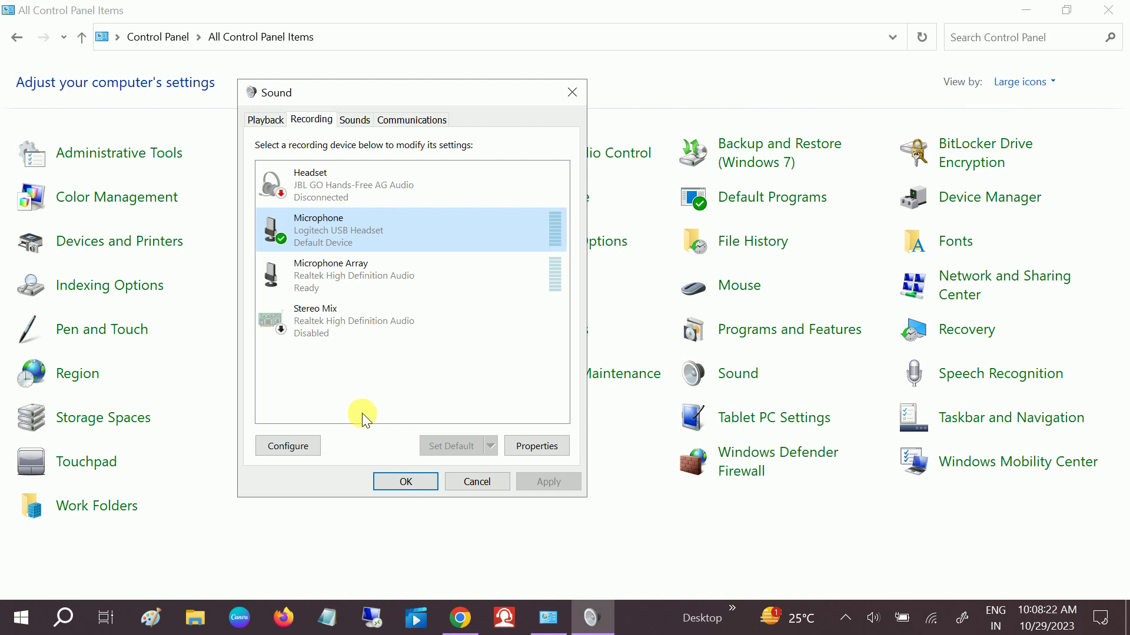
Step: Review the Logitech USB Headset speakers' level, advanced and spatial sound settings, and close their properties
left_click(275, 123)
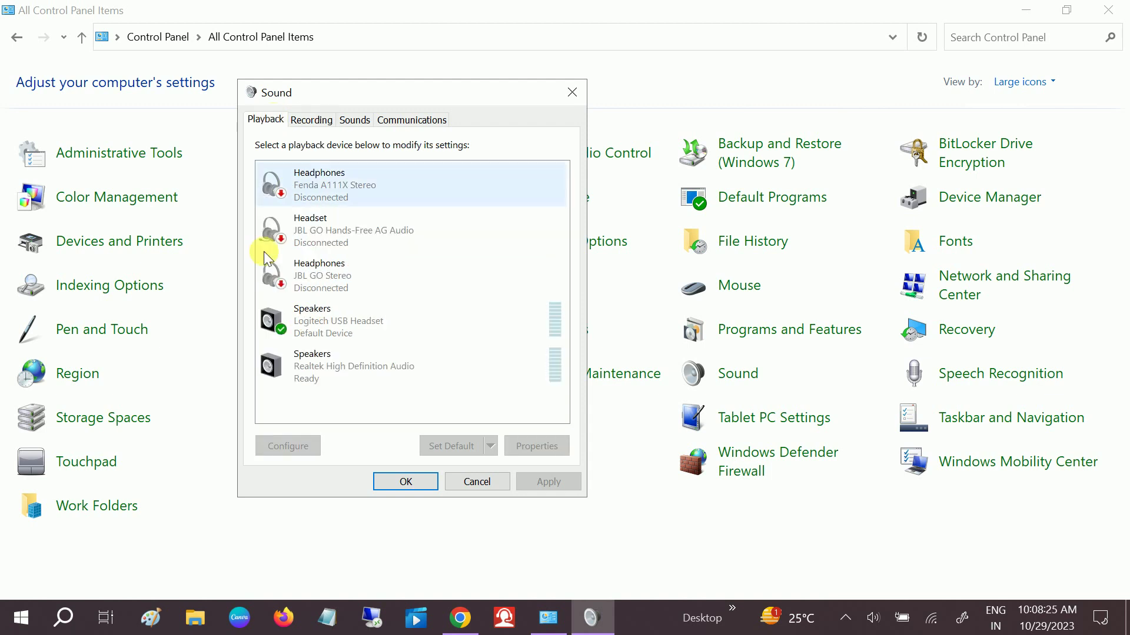
double_click(344, 327)
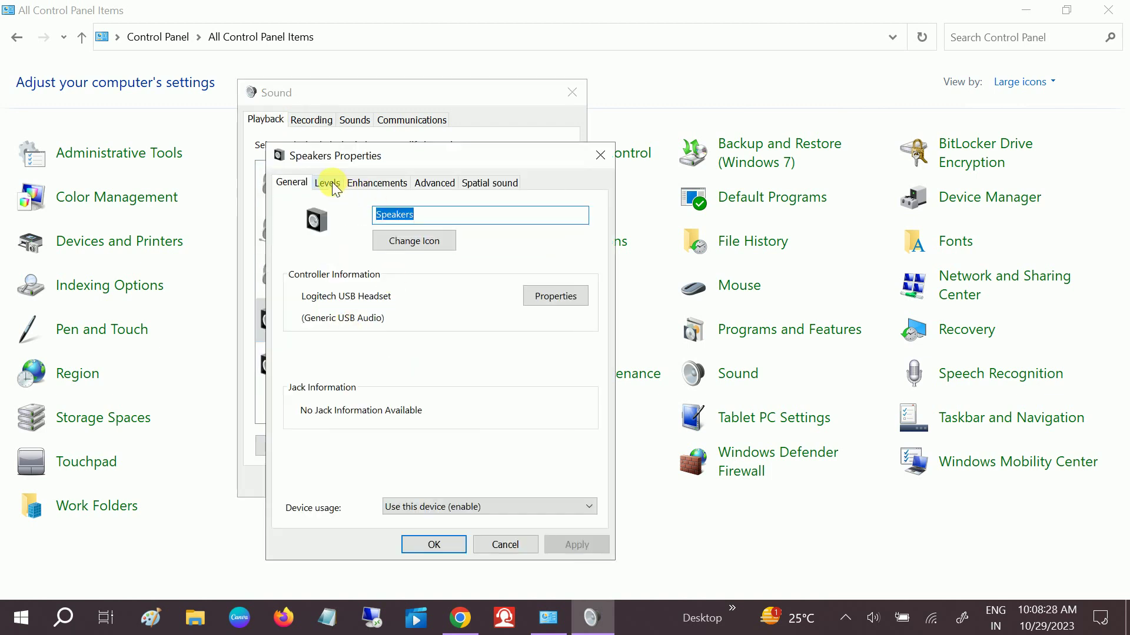
left_click(327, 182)
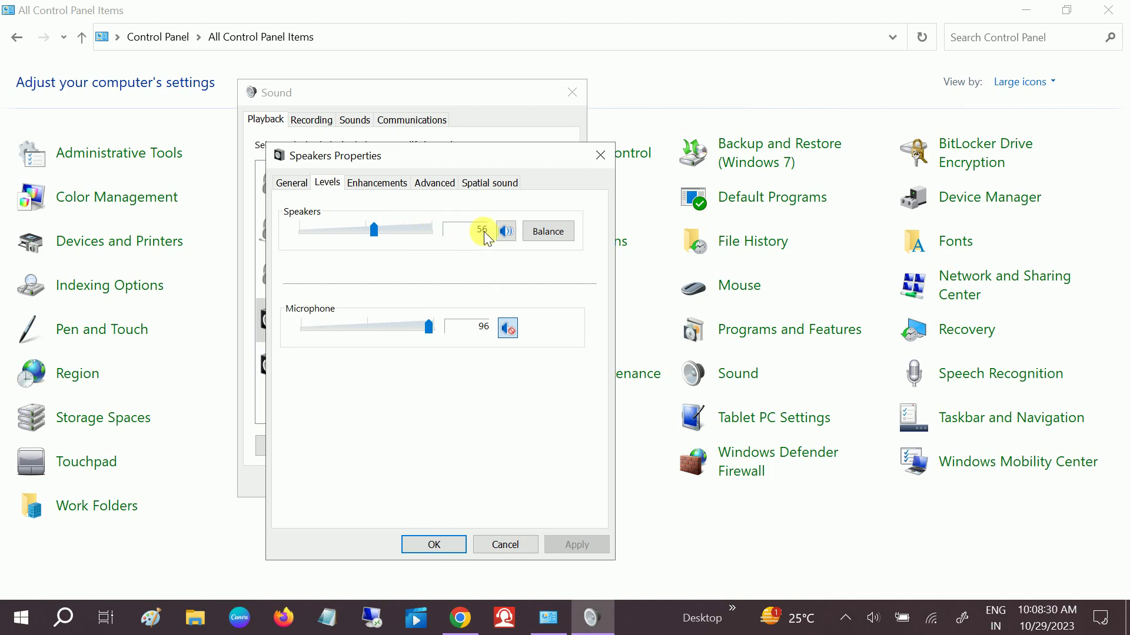
left_click(440, 186)
left_click(497, 186)
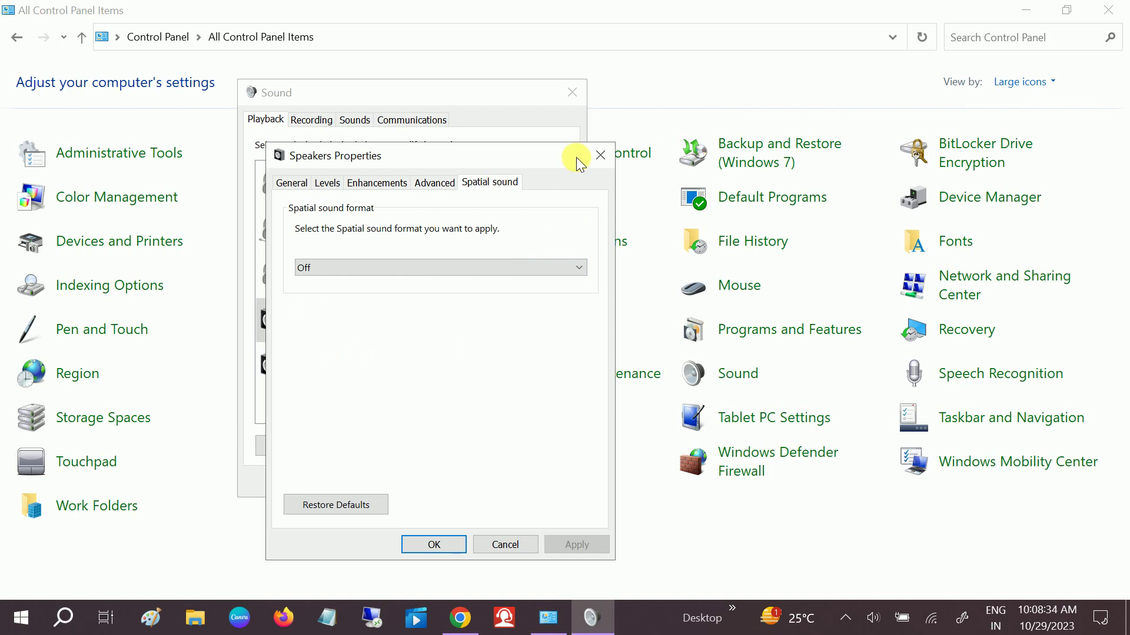
left_click(590, 158)
Step: Review the Logitech microphone's Listen, Levels and Advanced settings, and close the sound dialogs
left_click(310, 120)
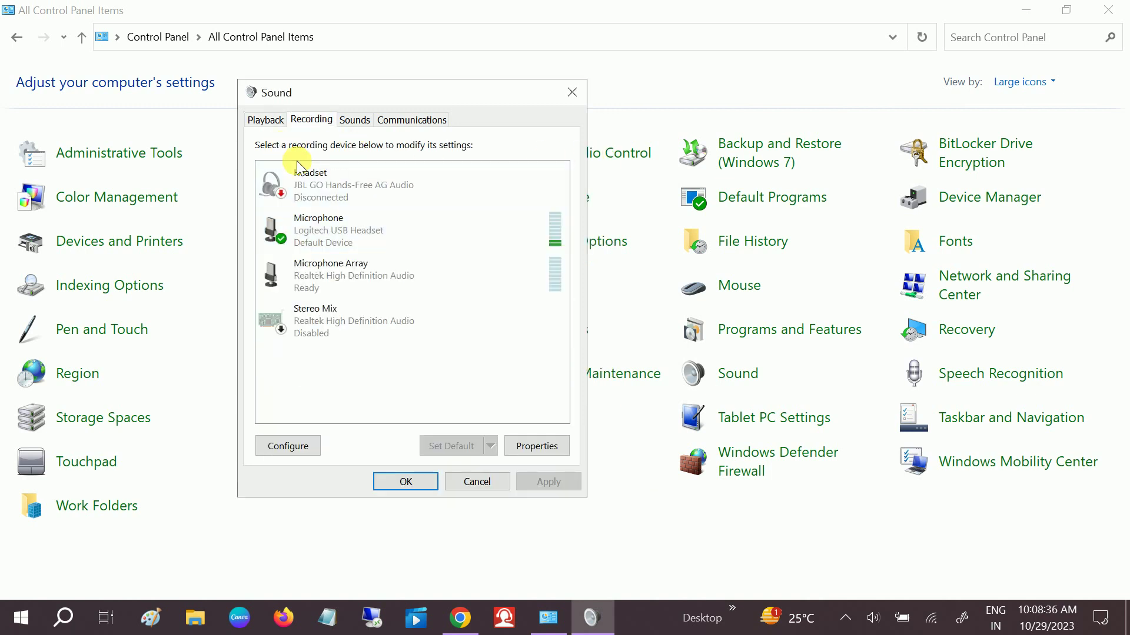
left_click(333, 230)
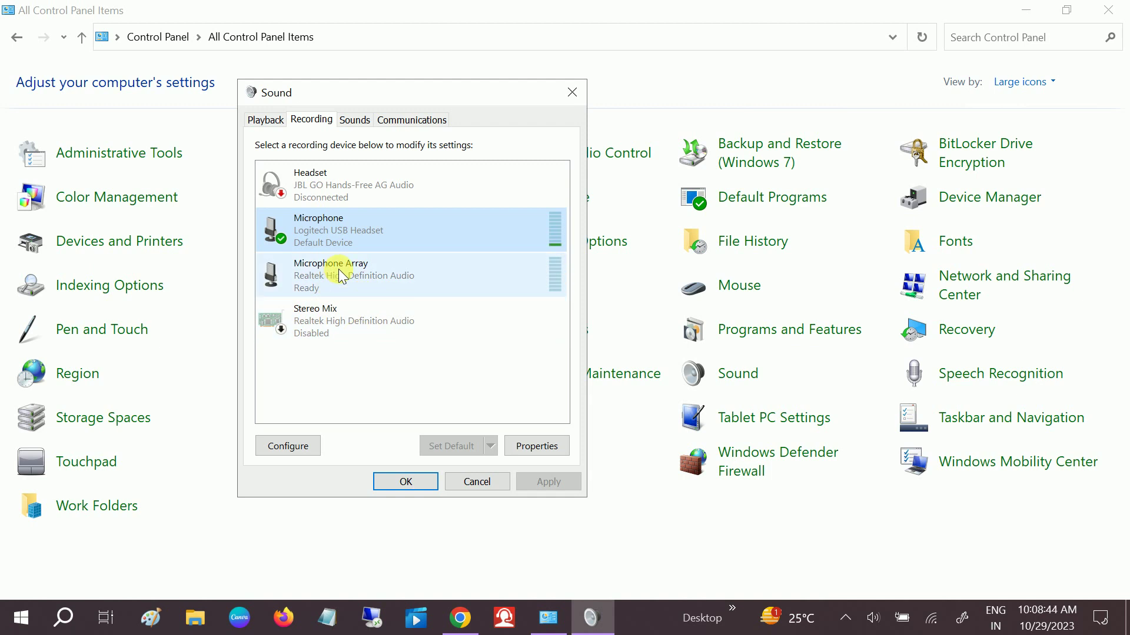
left_click(536, 445)
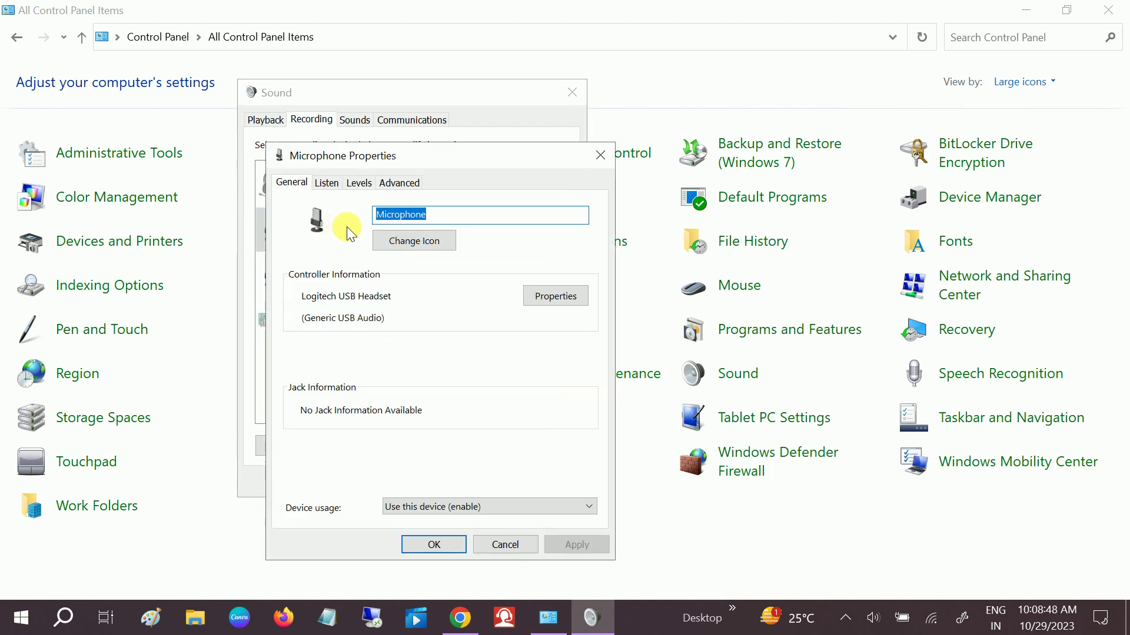
left_click(340, 190)
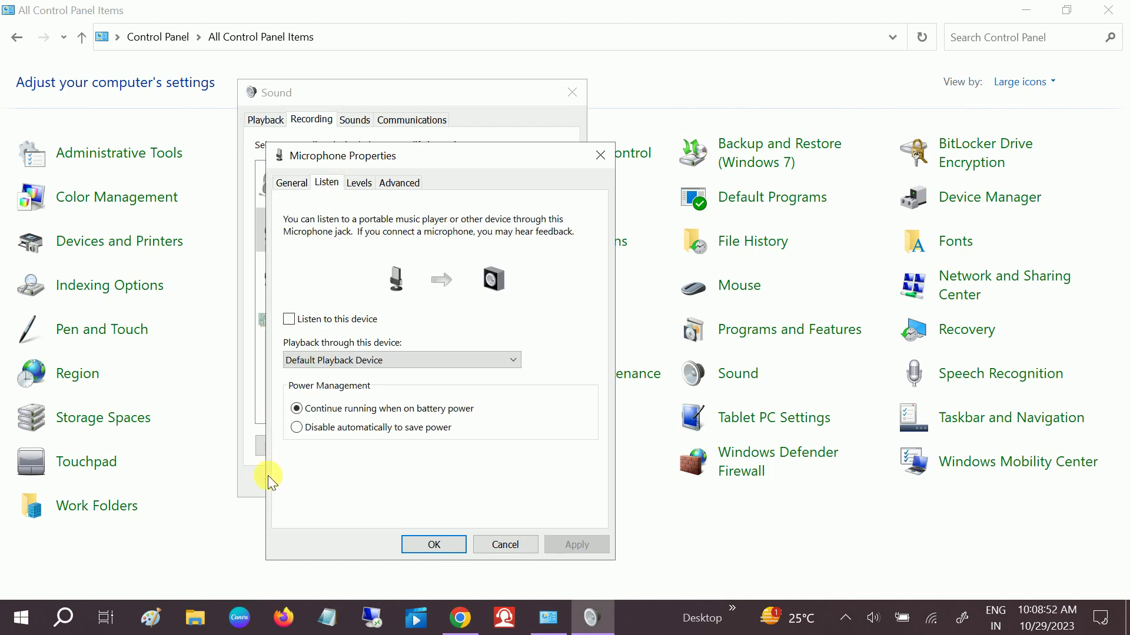
left_click(367, 185)
left_click(399, 183)
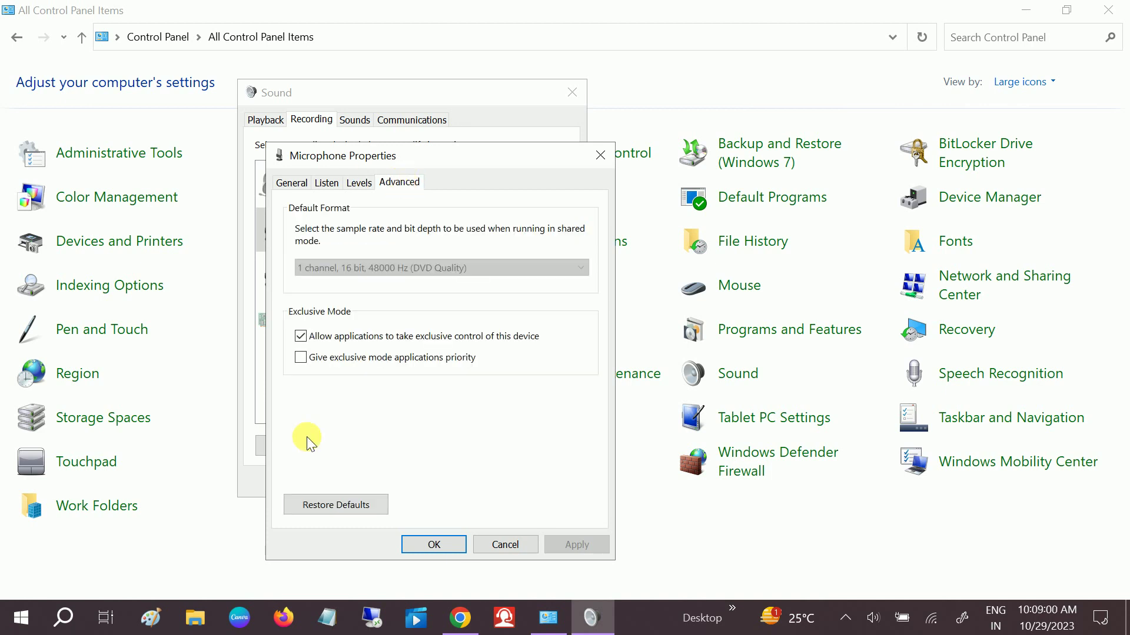
left_click(600, 161)
left_click(568, 91)
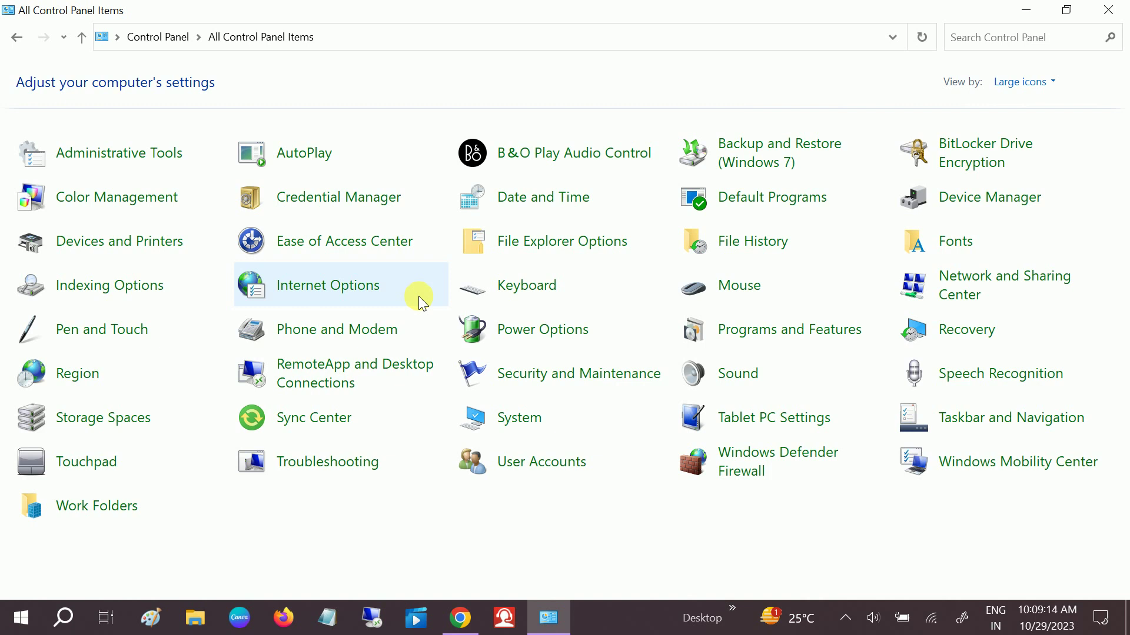
Step: Open the Troubleshooting page from the Control Panel items
key("t")
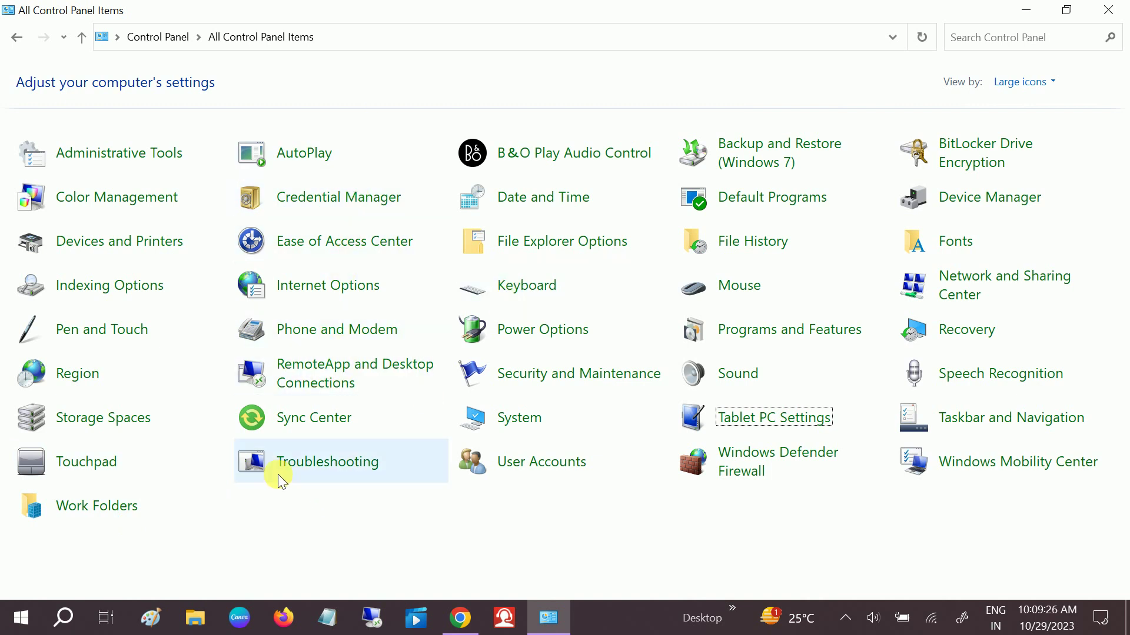
left_click(321, 471)
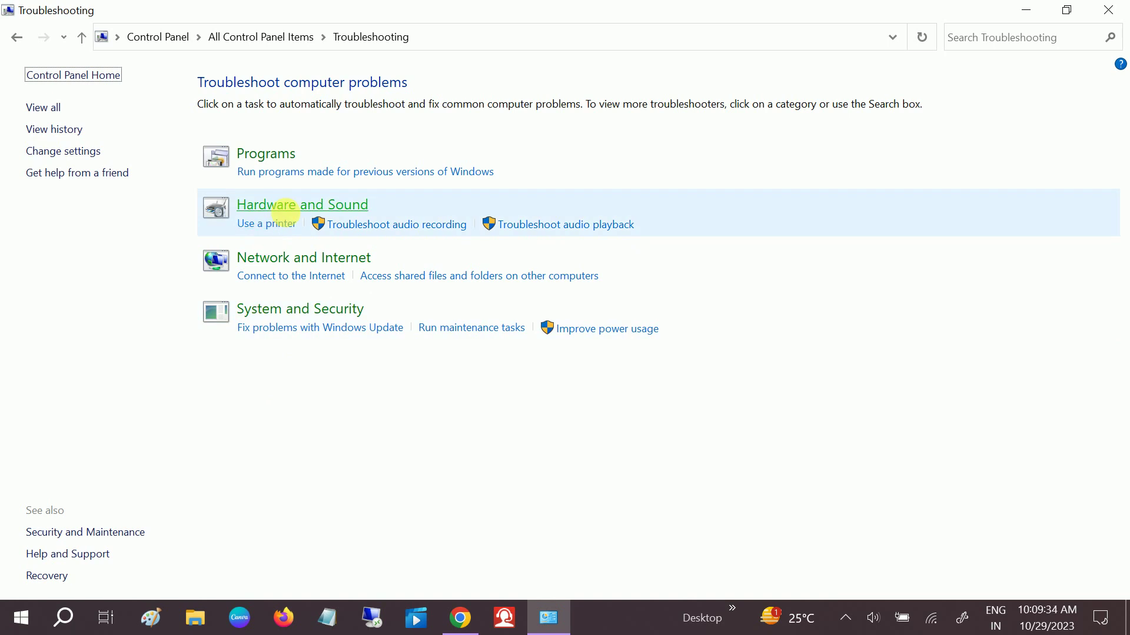
Step: Run the Recording Audio troubleshooter from Hardware and Sound on the Logitech USB Headset microphone, and close it
left_click(288, 212)
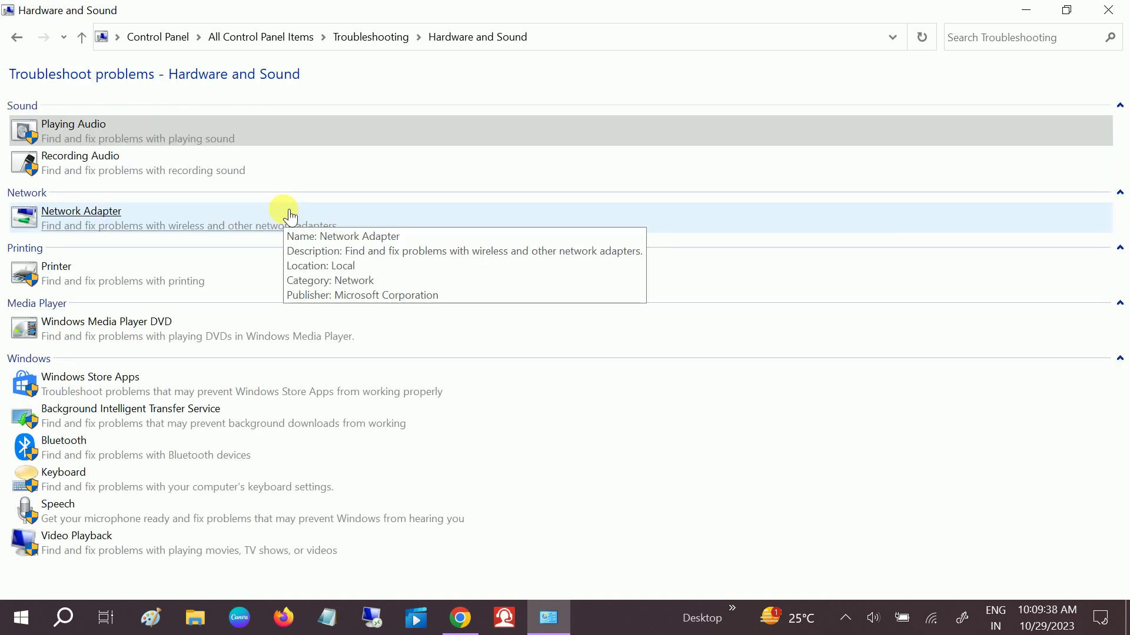
left_click(97, 168)
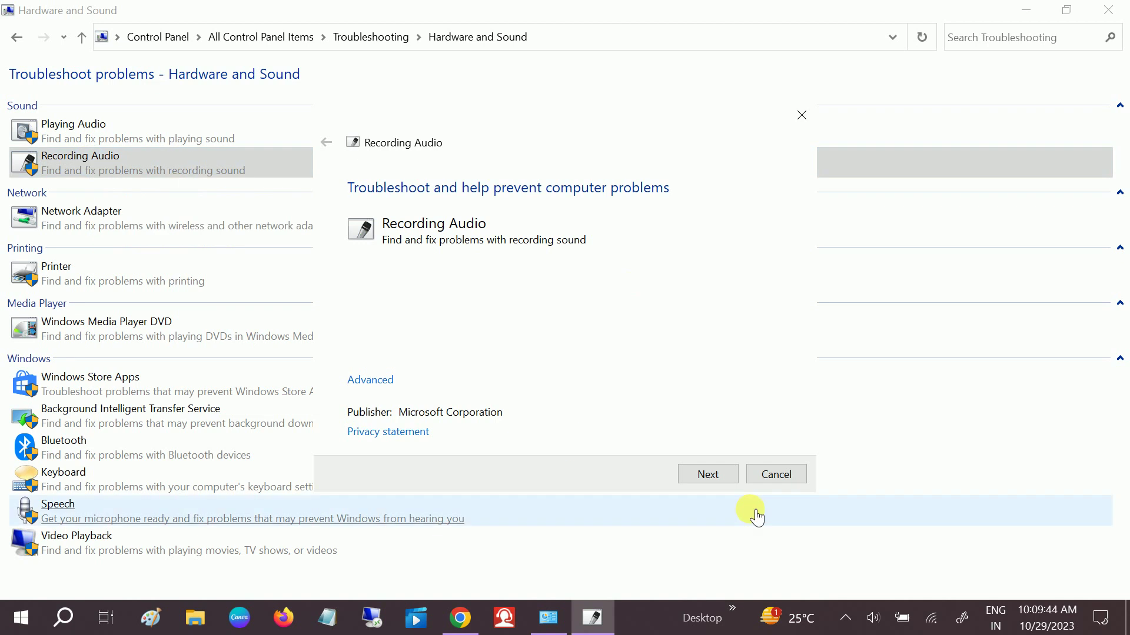
left_click(715, 476)
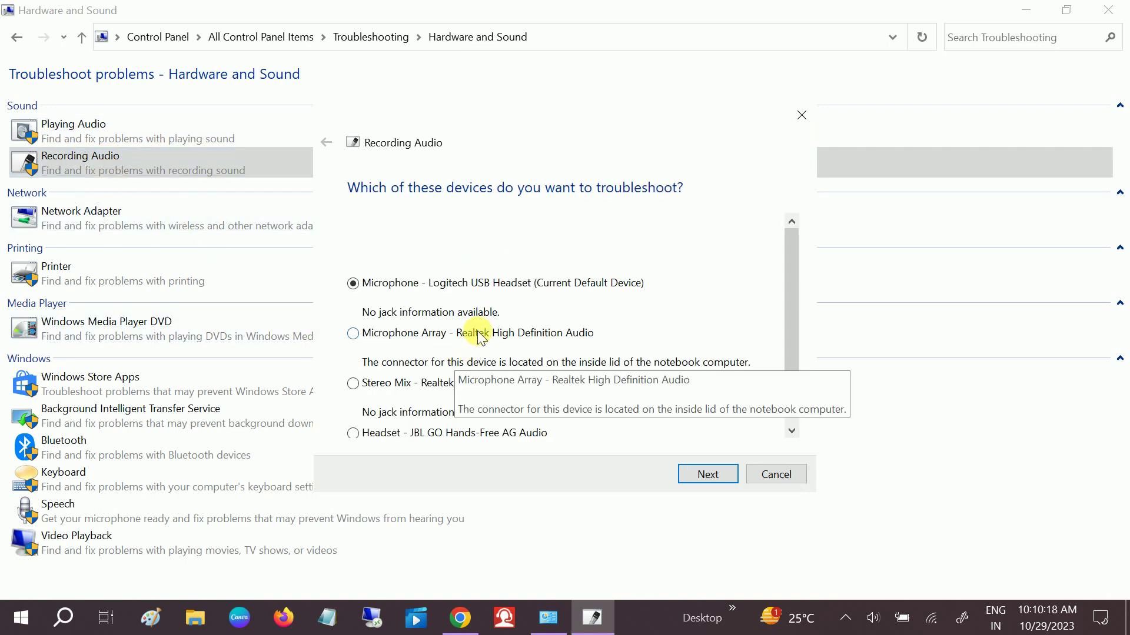
left_click(691, 471)
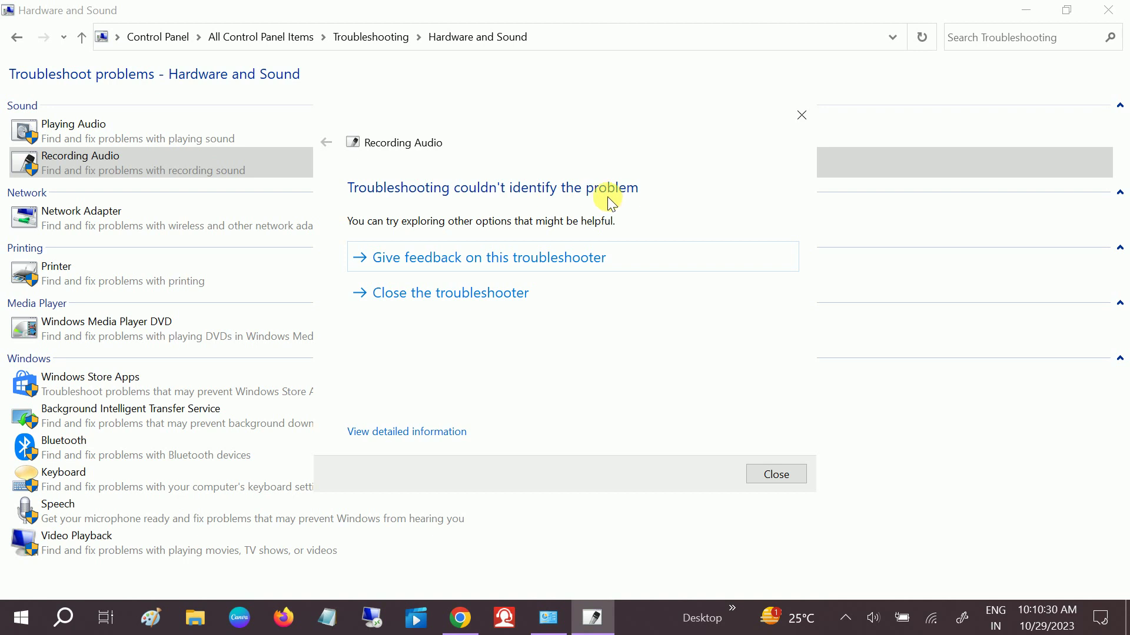
left_click(777, 474)
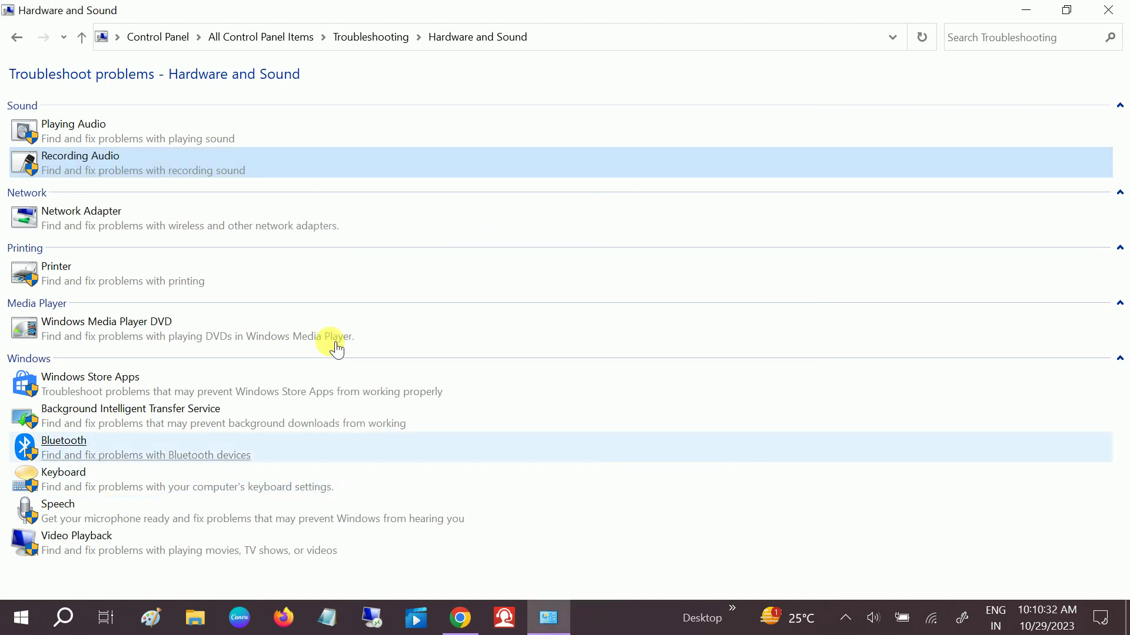
Step: Start the Playing Audio troubleshooter, dismiss it, and close the Hardware and Sound troubleshooting window
left_click(82, 127)
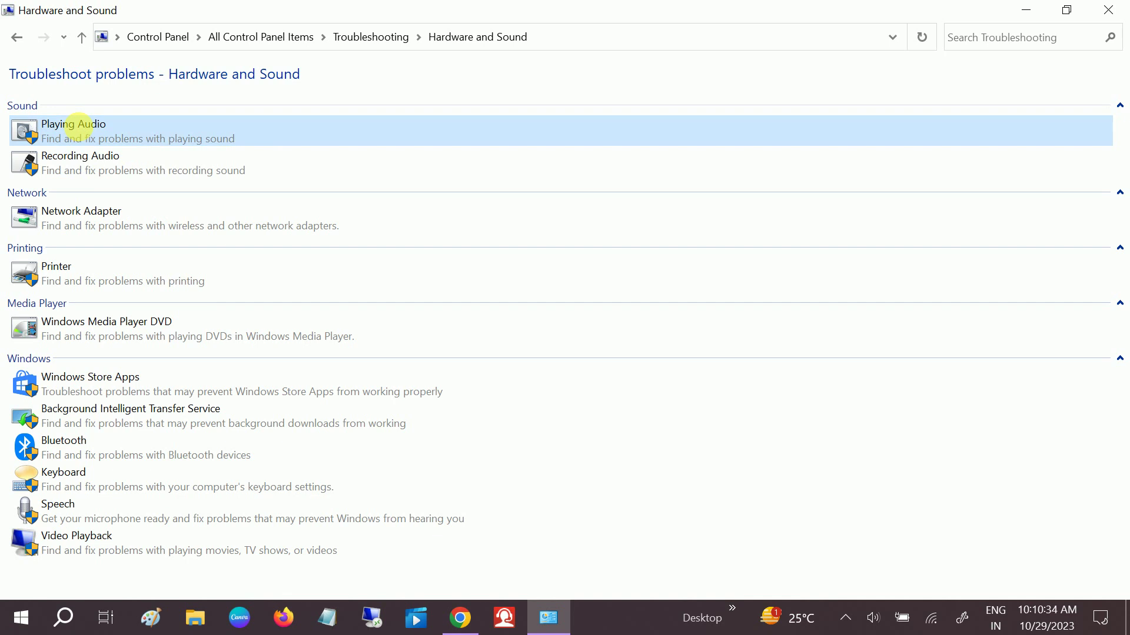
left_click(708, 476)
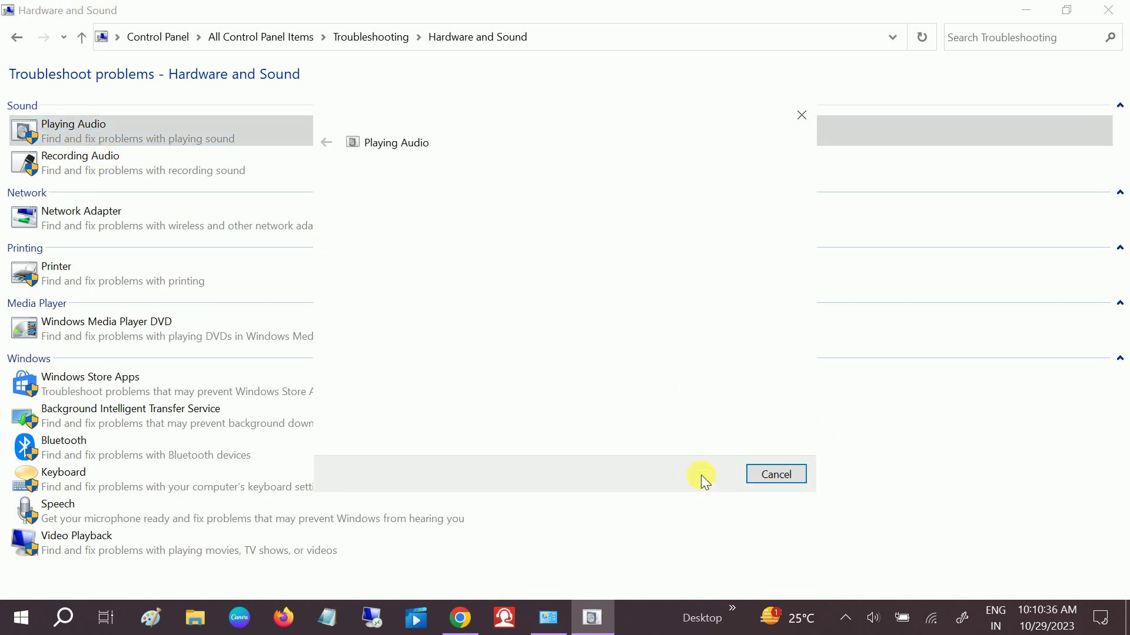
left_click(778, 475)
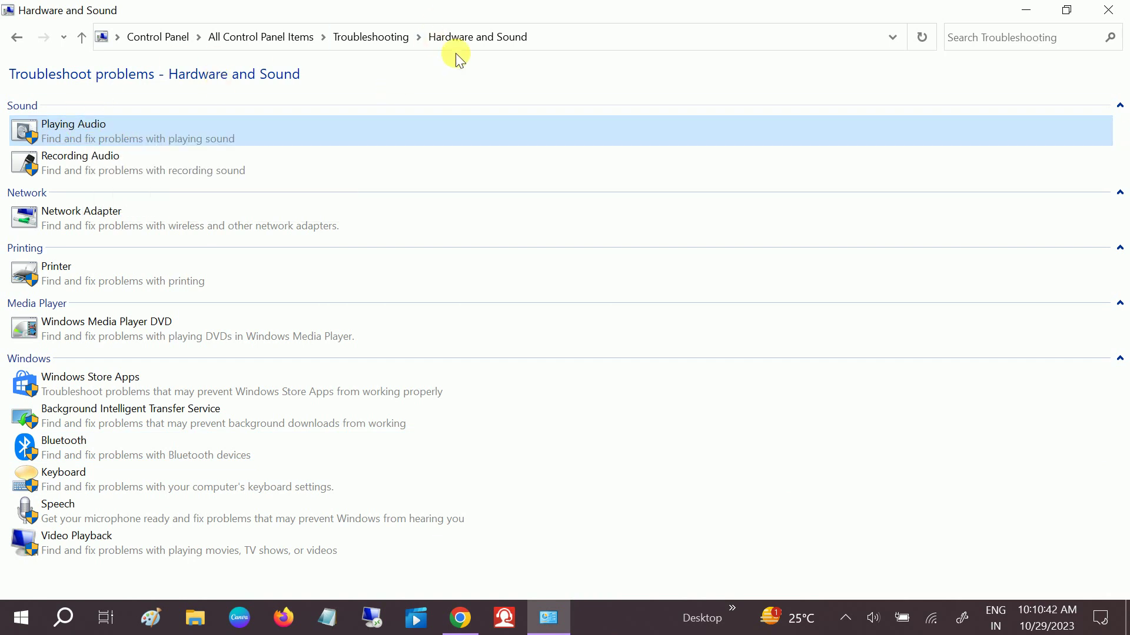
left_click(1106, 10)
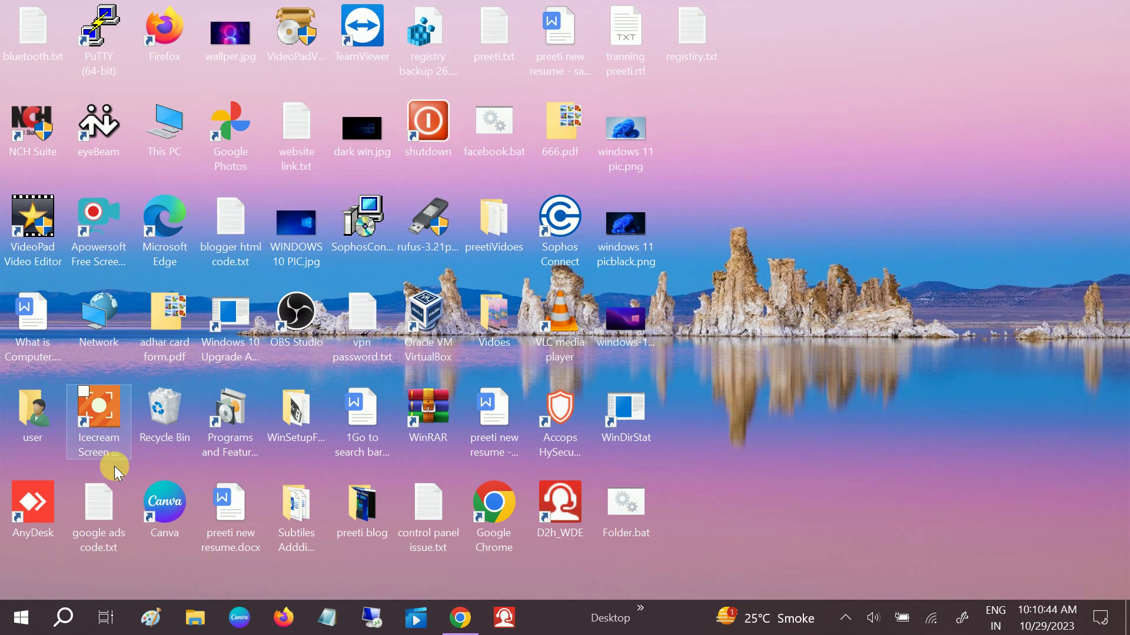
Step: Open Device Manager and expand the Audio inputs and outputs category
left_click(62, 627)
type("devi")
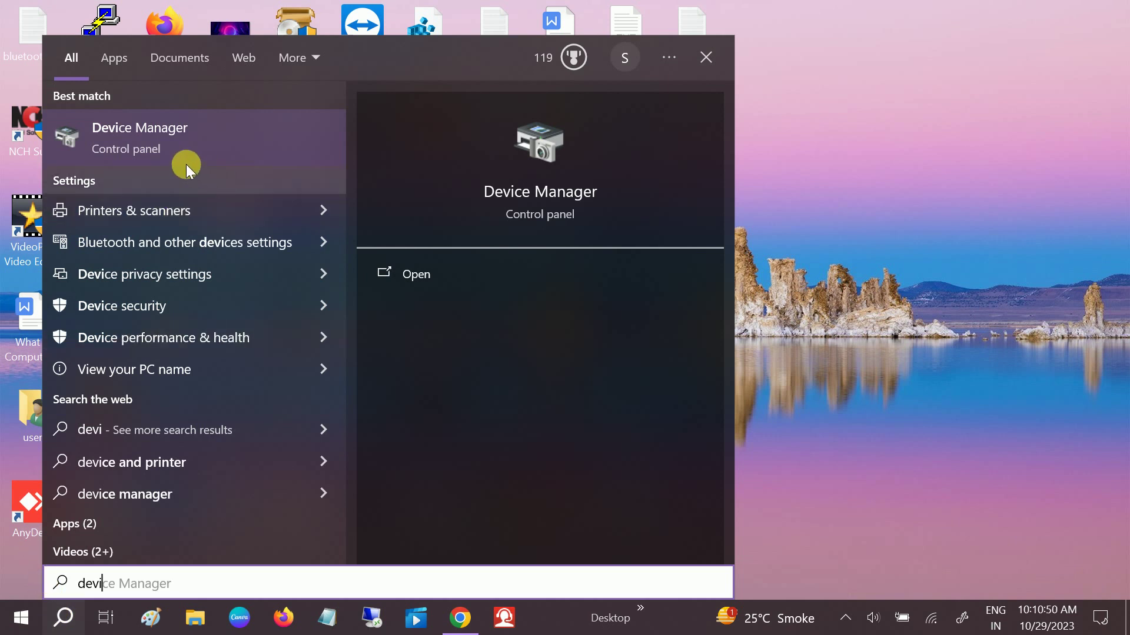
left_click(172, 140)
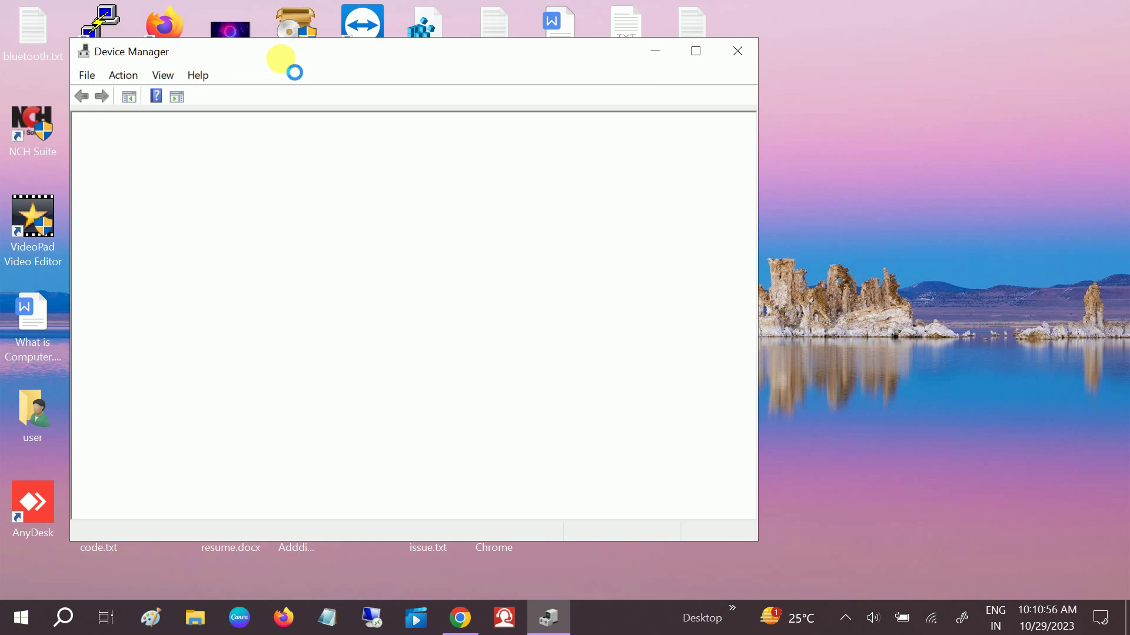
left_click_drag(281, 59, 380, 68)
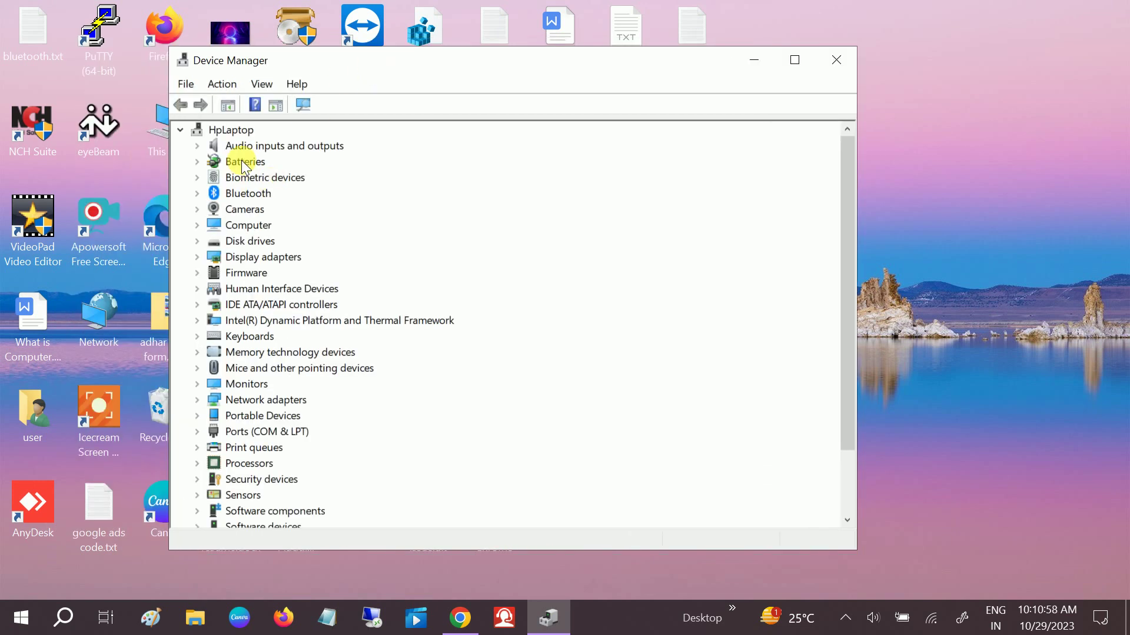
left_click(197, 146)
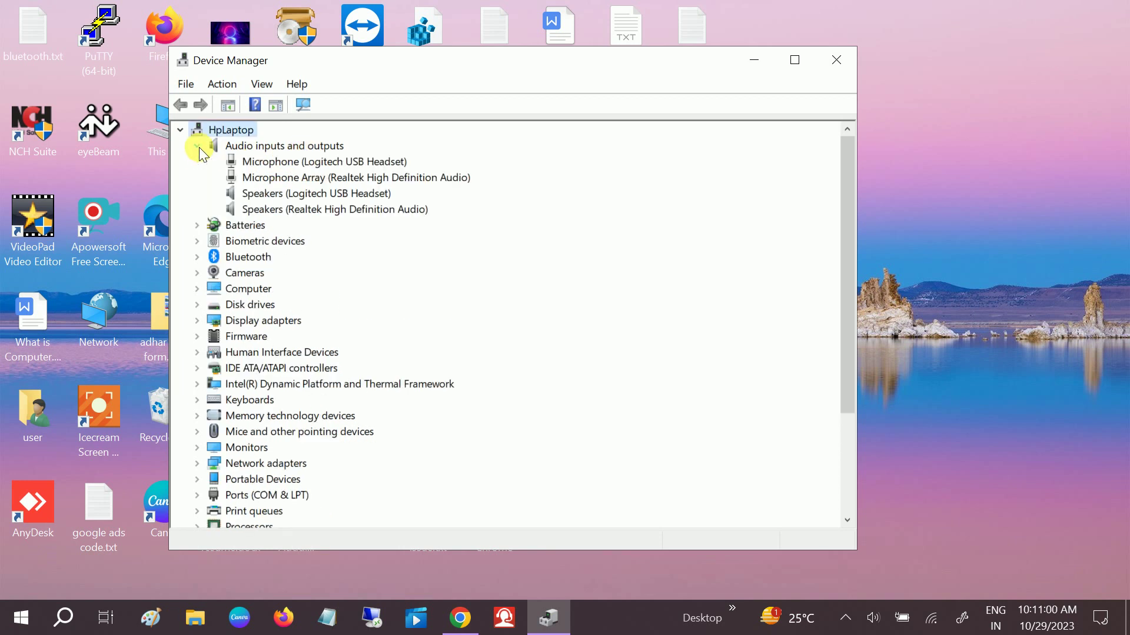
Step: Search automatically for an updated driver for the Realtek High Definition Audio speakers, and close the driver wizard
left_click(288, 212)
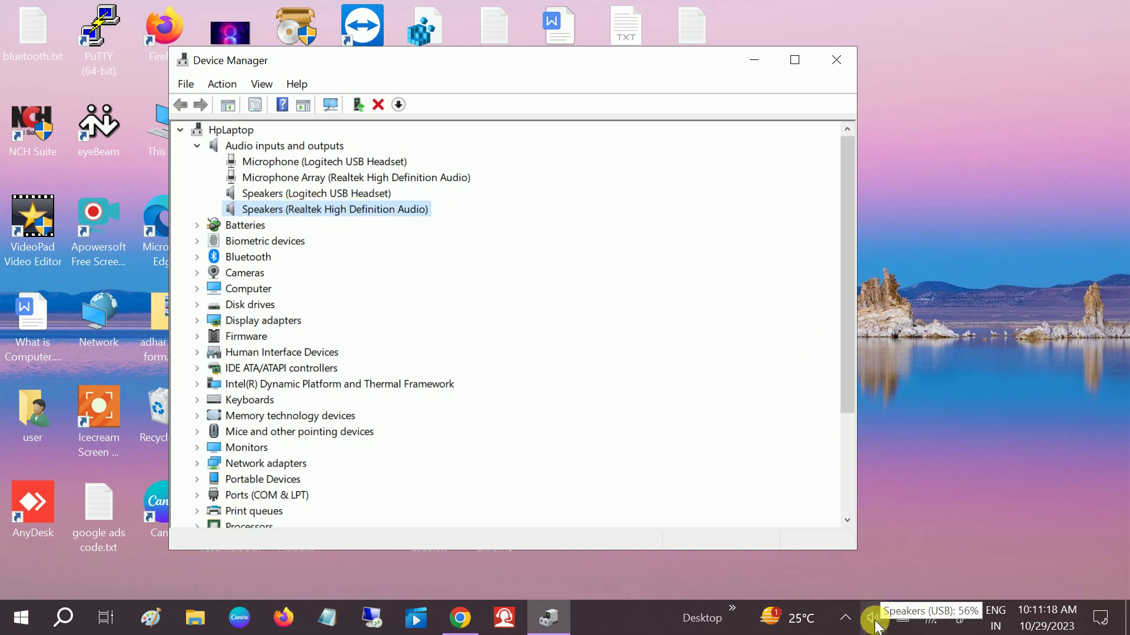
right_click(306, 214)
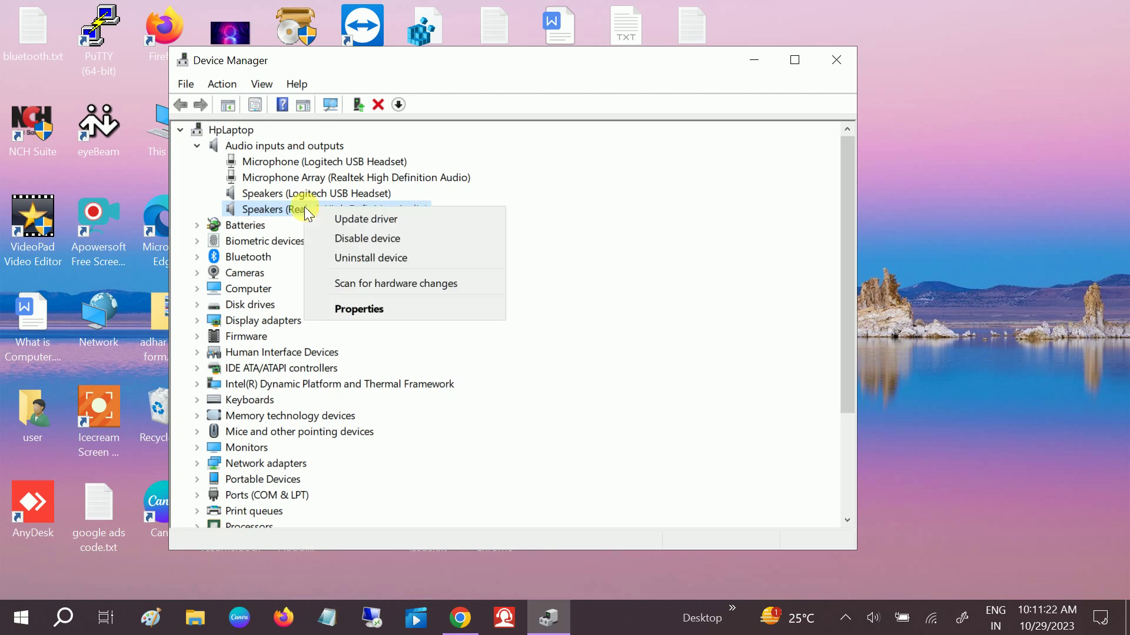
left_click(379, 227)
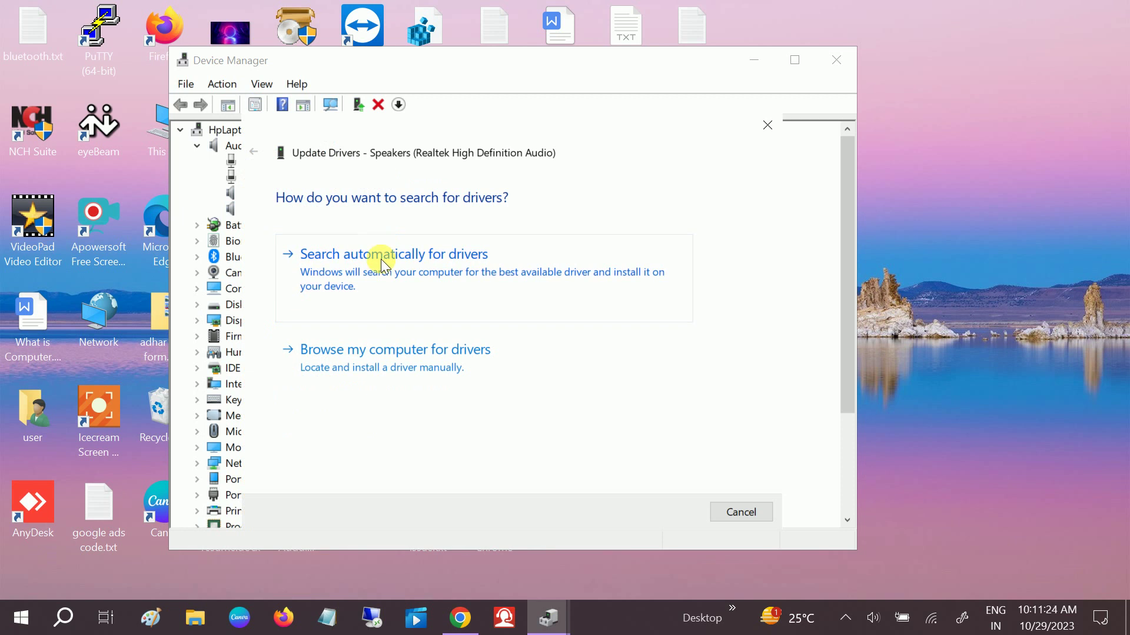
left_click(373, 279)
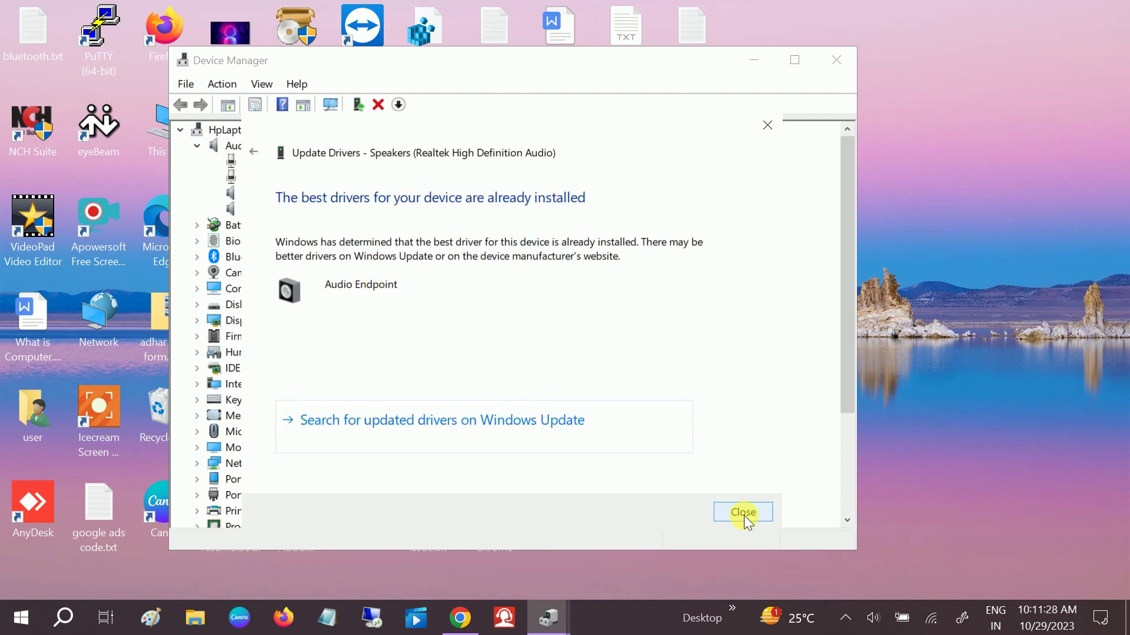
left_click(742, 511)
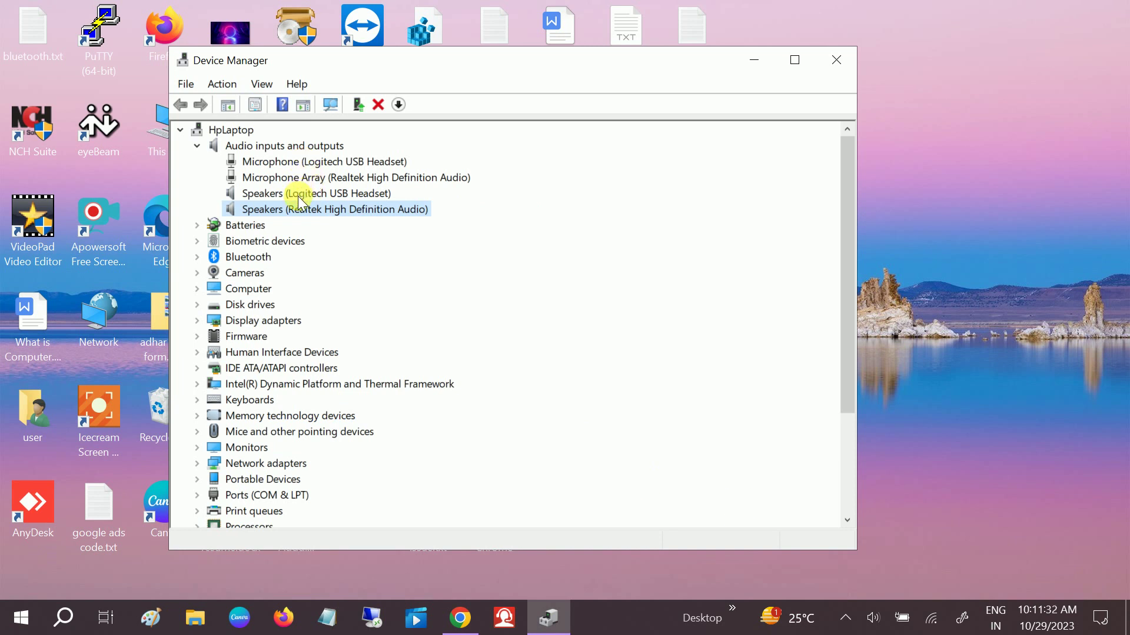
Step: Search automatically for an updated driver for the Realtek microphone array, and close the driver wizard
left_click(298, 177)
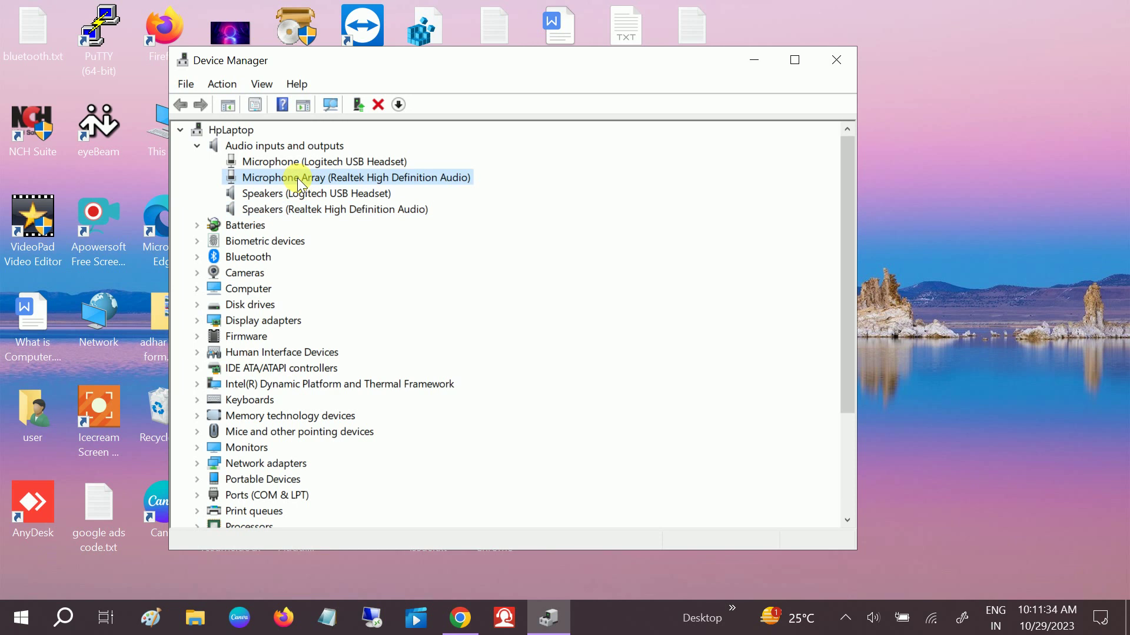
right_click(297, 178)
left_click(333, 196)
left_click(411, 295)
left_click(756, 516)
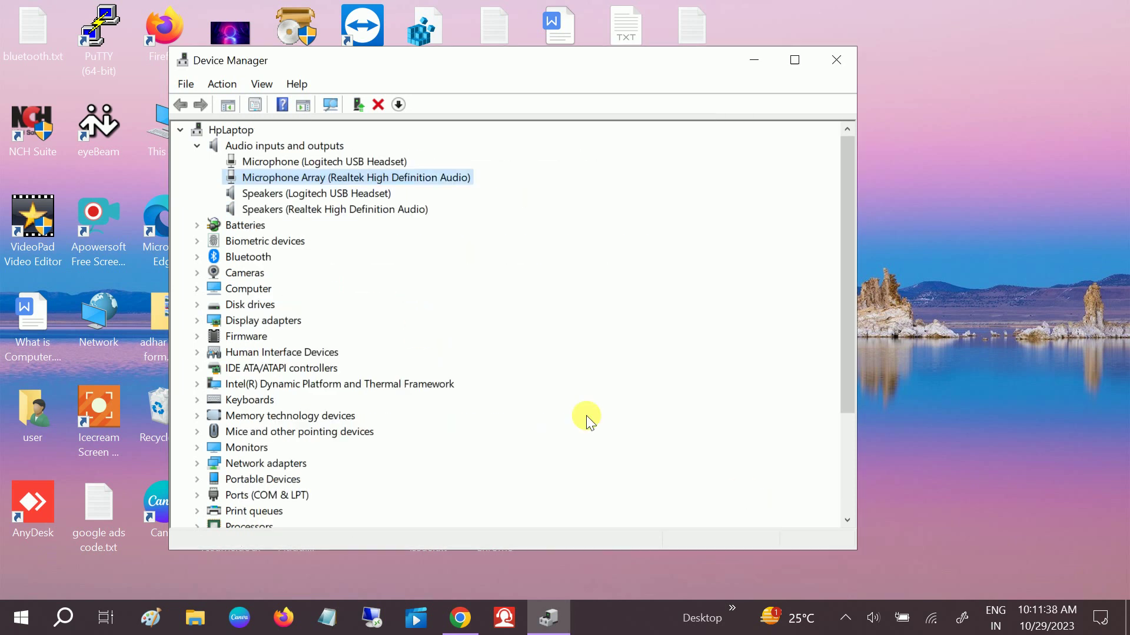
Step: Search automatically for an updated driver for the Logitech USB Headset speakers, and close the driver wizard
left_click(328, 194)
right_click(327, 198)
left_click(353, 205)
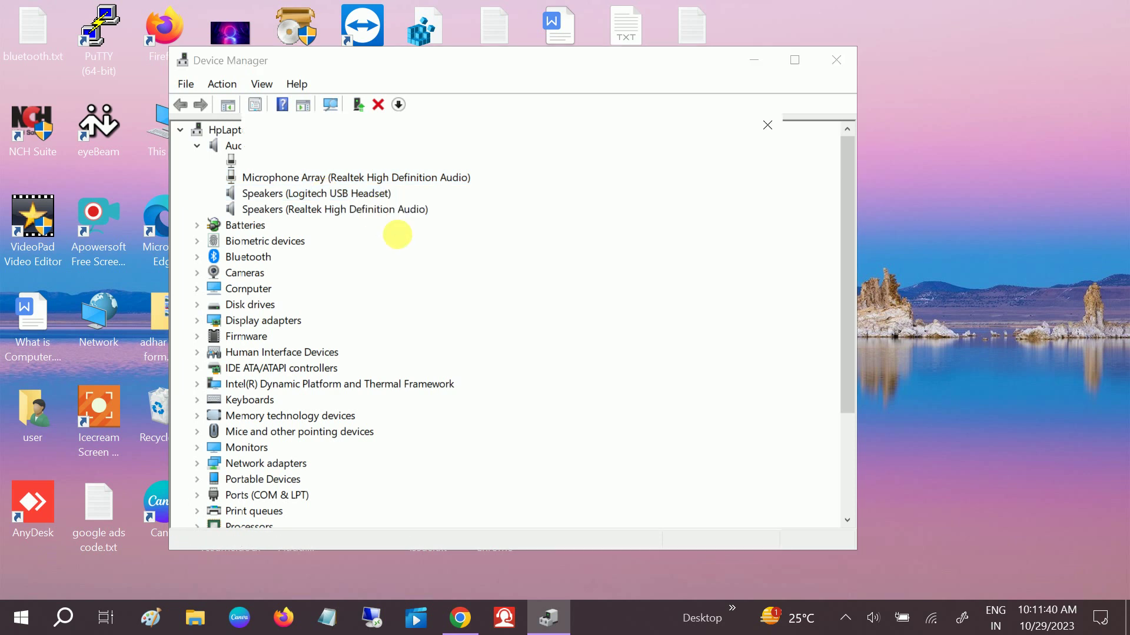
left_click(482, 279)
left_click(742, 512)
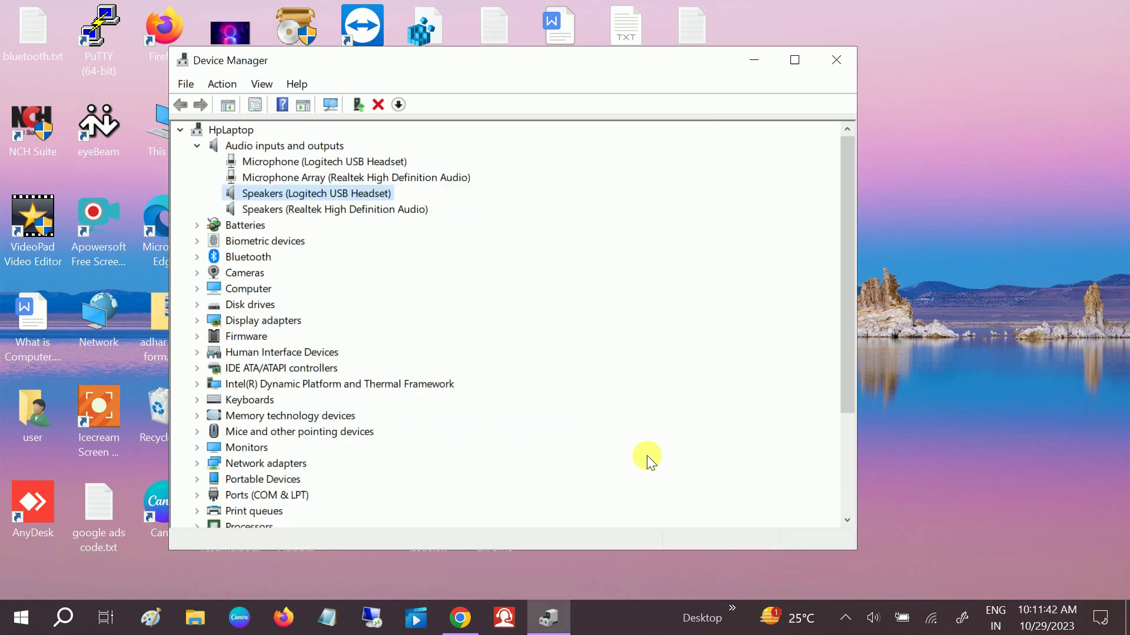
Step: Search automatically for an updated driver for the Logitech USB Headset microphone, and close the driver wizard
left_click(306, 162)
right_click(306, 165)
left_click(353, 172)
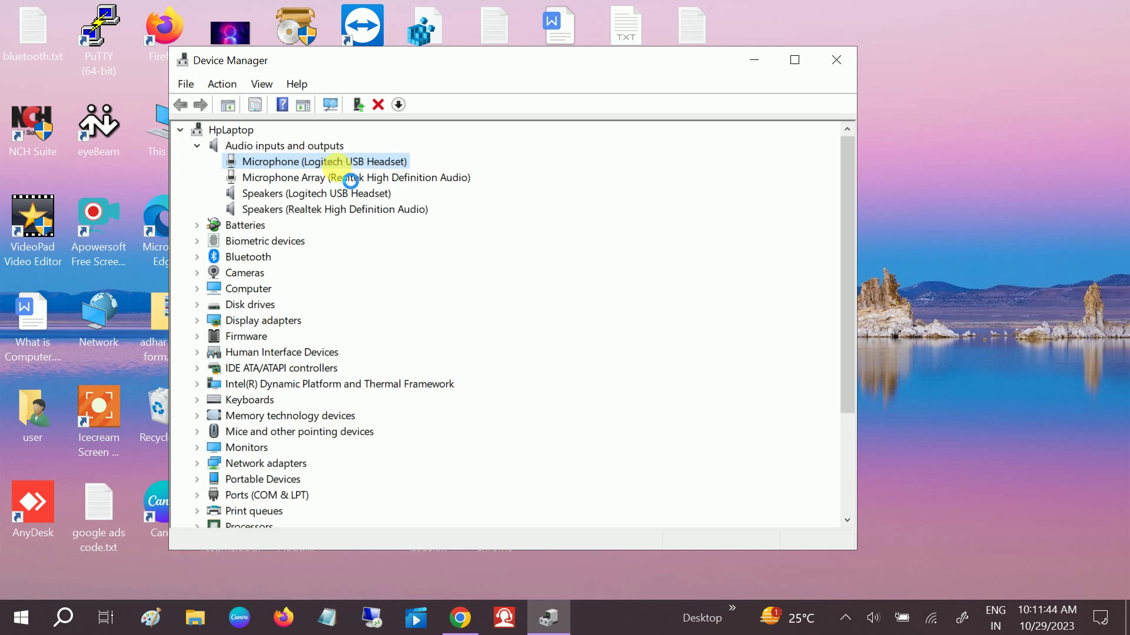
left_click(482, 286)
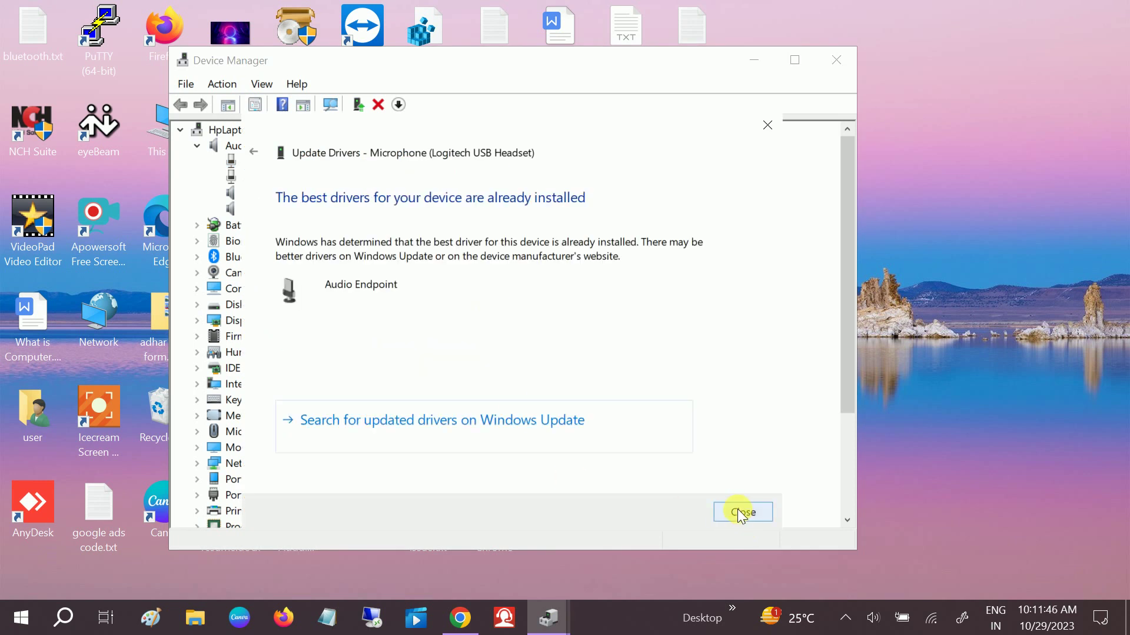
left_click(740, 512)
Step: Install the Audio Endpoint driver for the Realtek High Definition Audio speakers from the drivers available on the computer
left_click(274, 211)
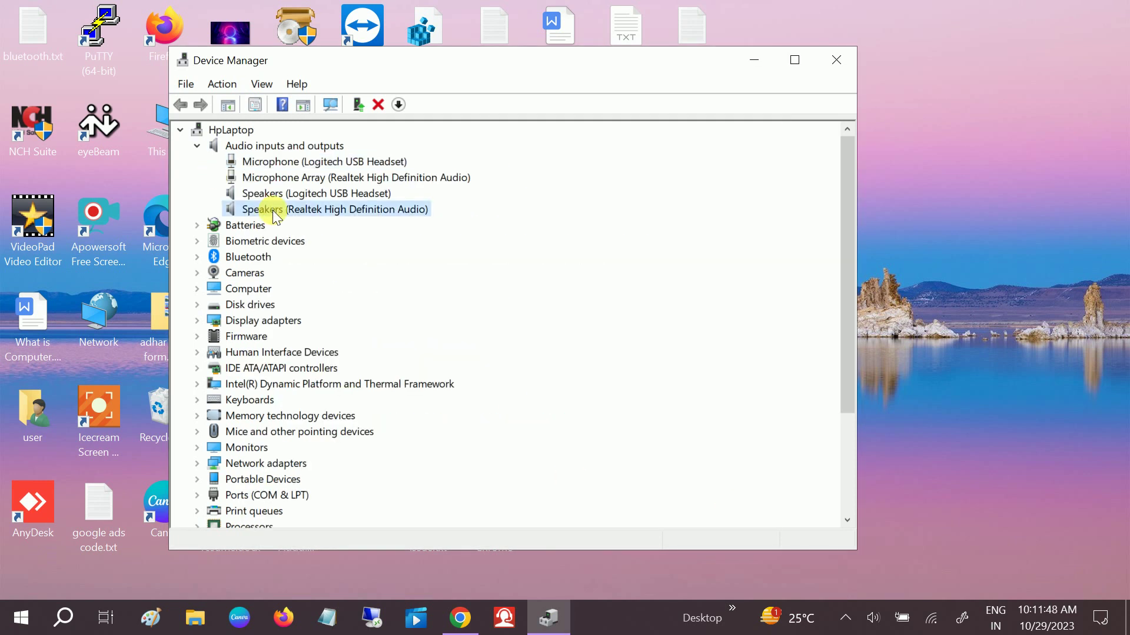
right_click(274, 213)
left_click(312, 221)
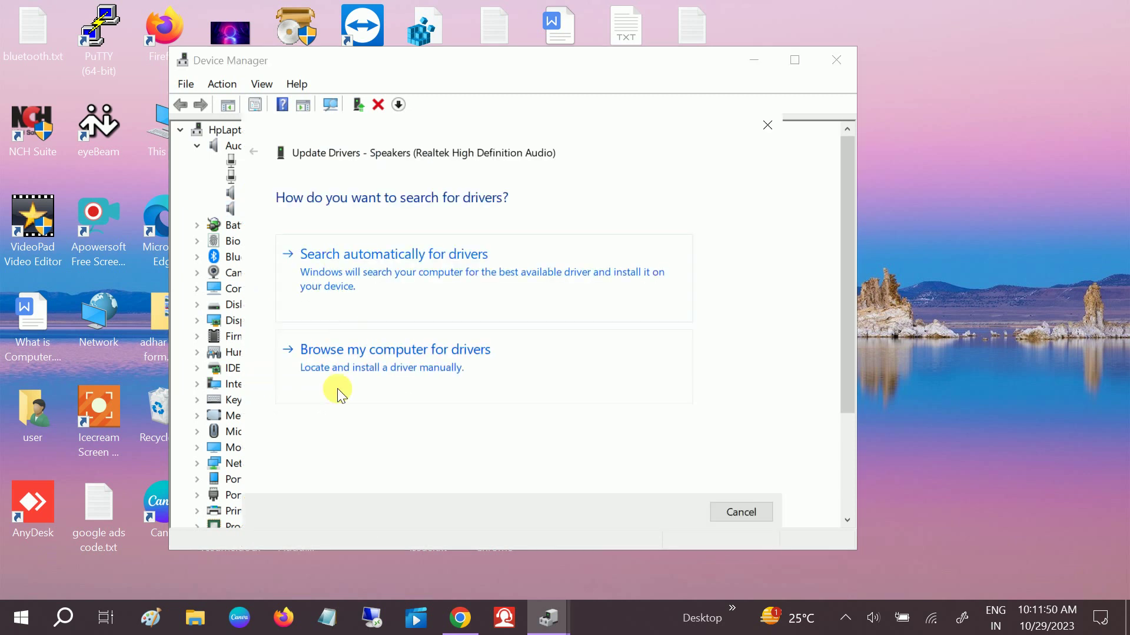
left_click(379, 384)
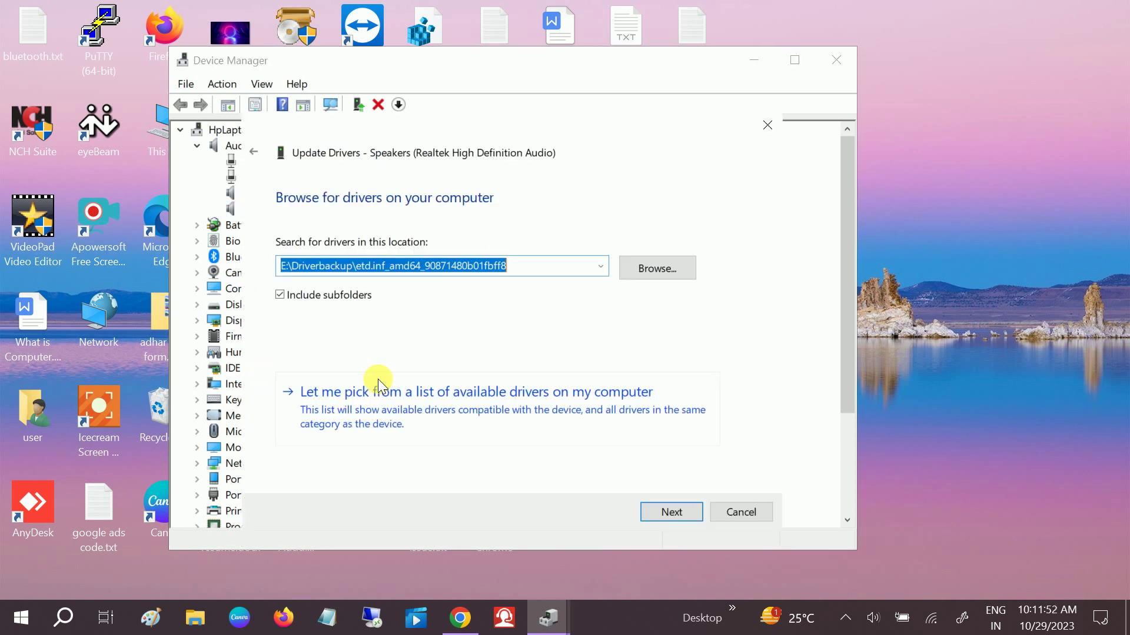
left_click(375, 412)
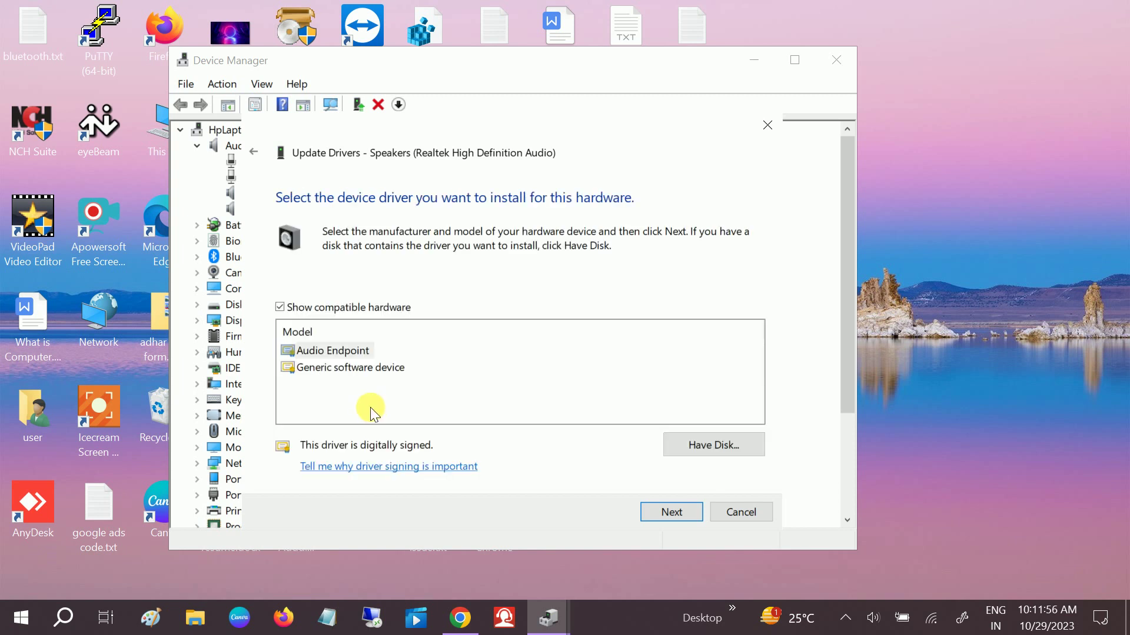
left_click(347, 353)
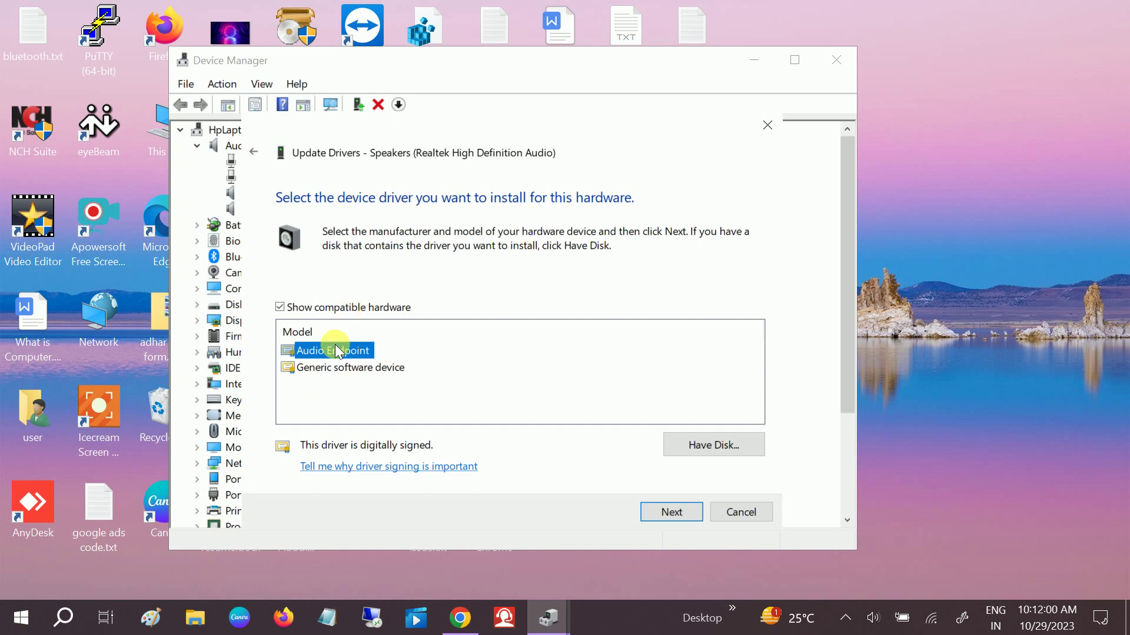
left_click(671, 512)
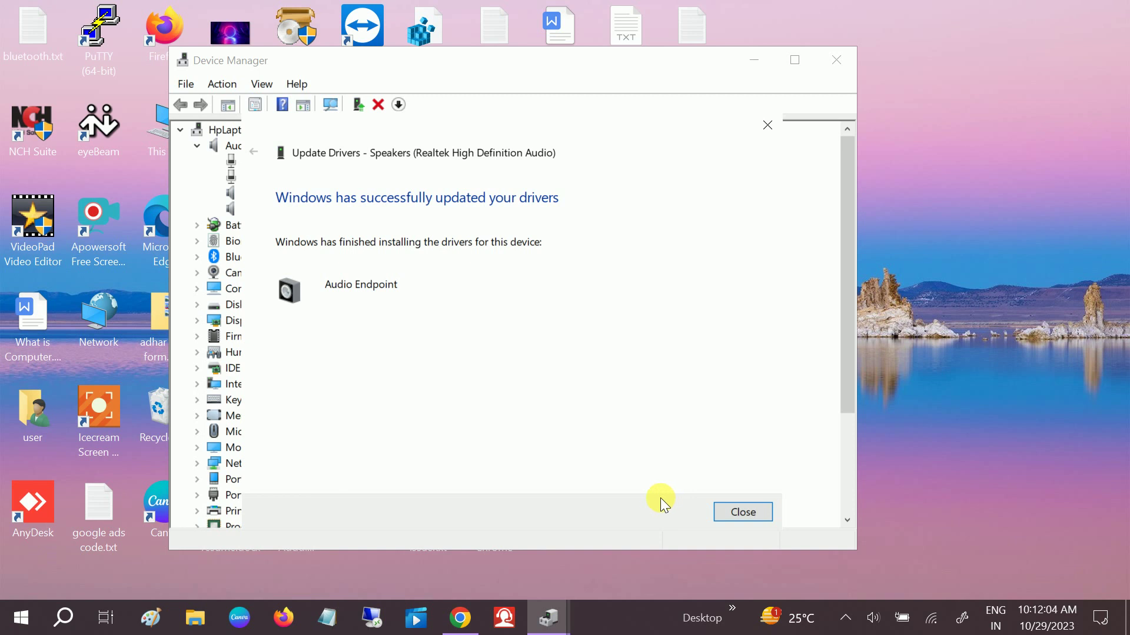
left_click(747, 513)
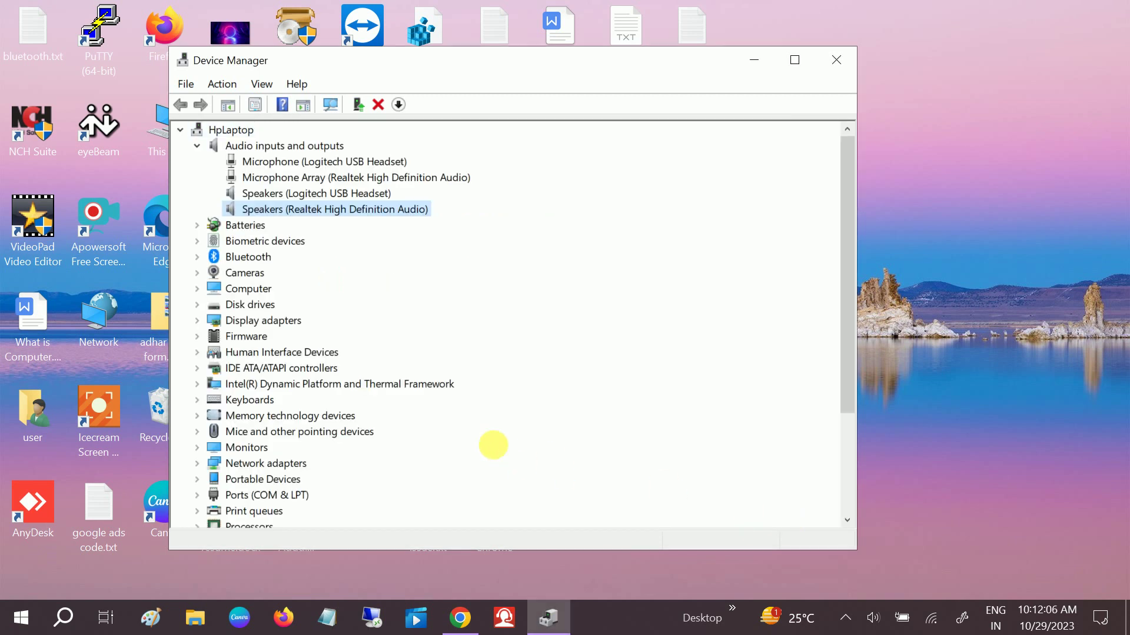
Step: List the drivers available on the computer for Realtek High Definition Audio under Sound, video and game controllers
scroll(309, 419, "down", 3)
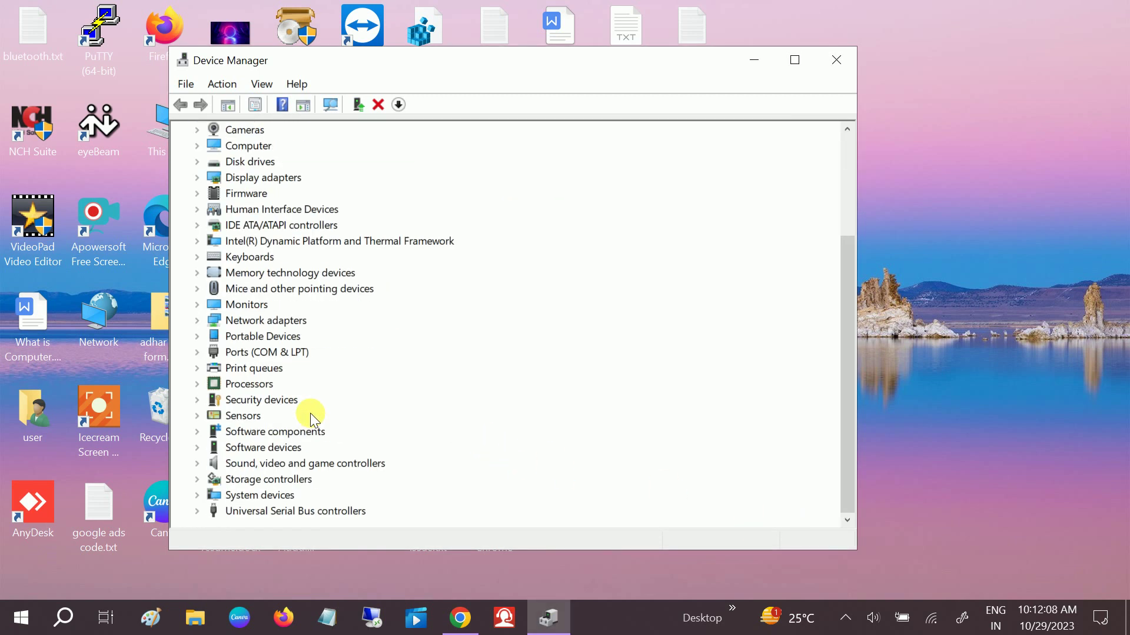
left_click(198, 463)
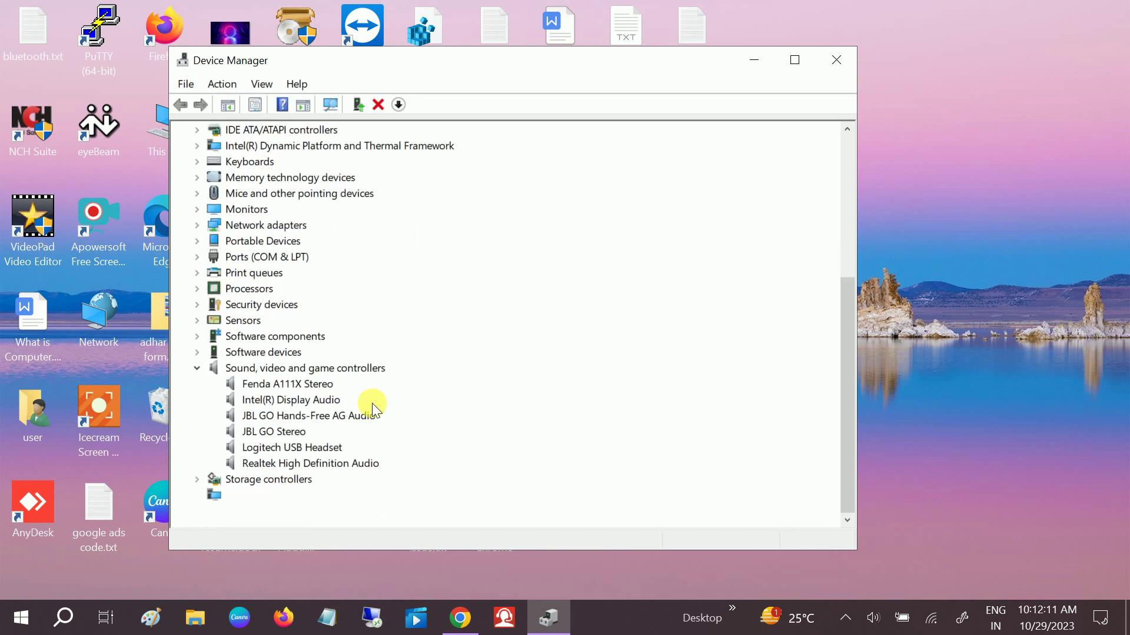
right_click(291, 463)
left_click(360, 471)
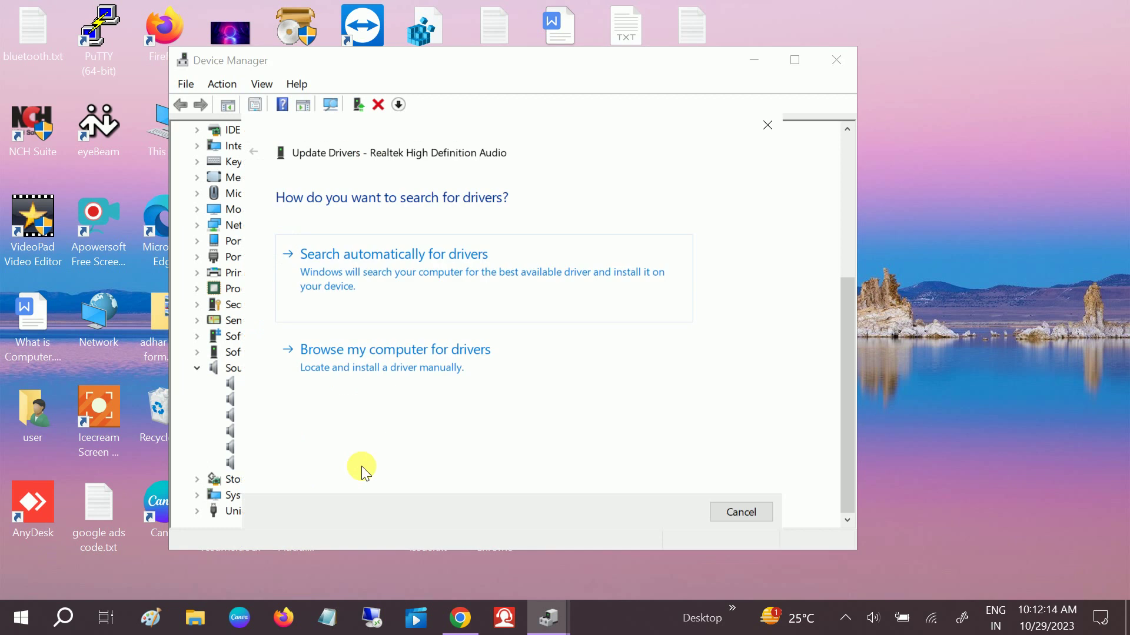
left_click(395, 386)
left_click(394, 389)
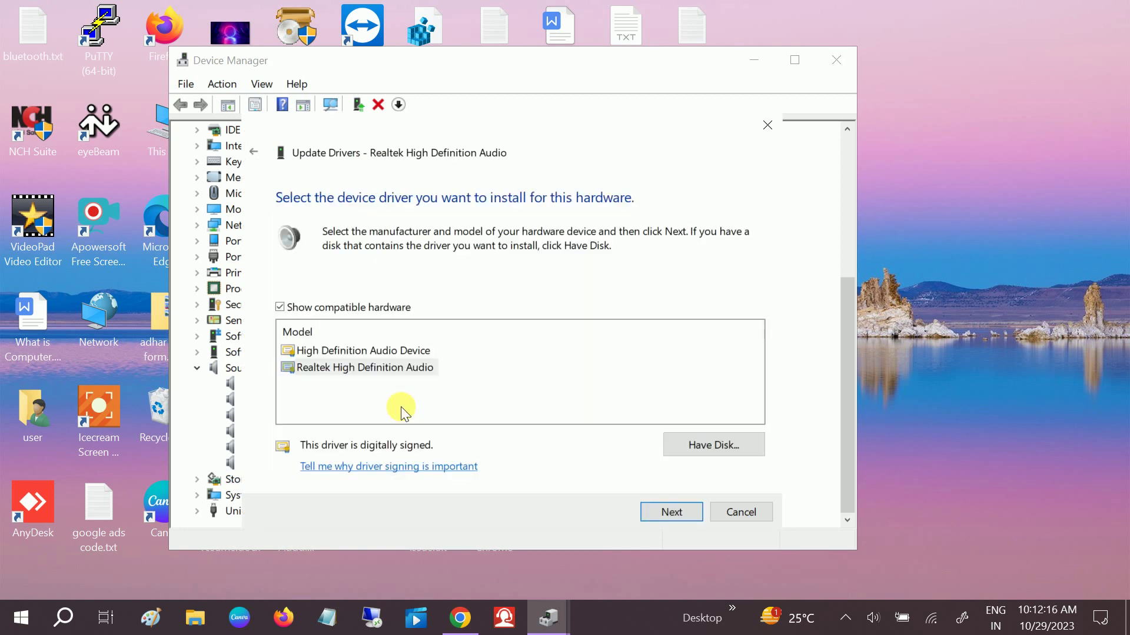
Step: Install the compatible Realtek High Definition Audio driver, and close the driver wizard and Device Manager
left_click(357, 352)
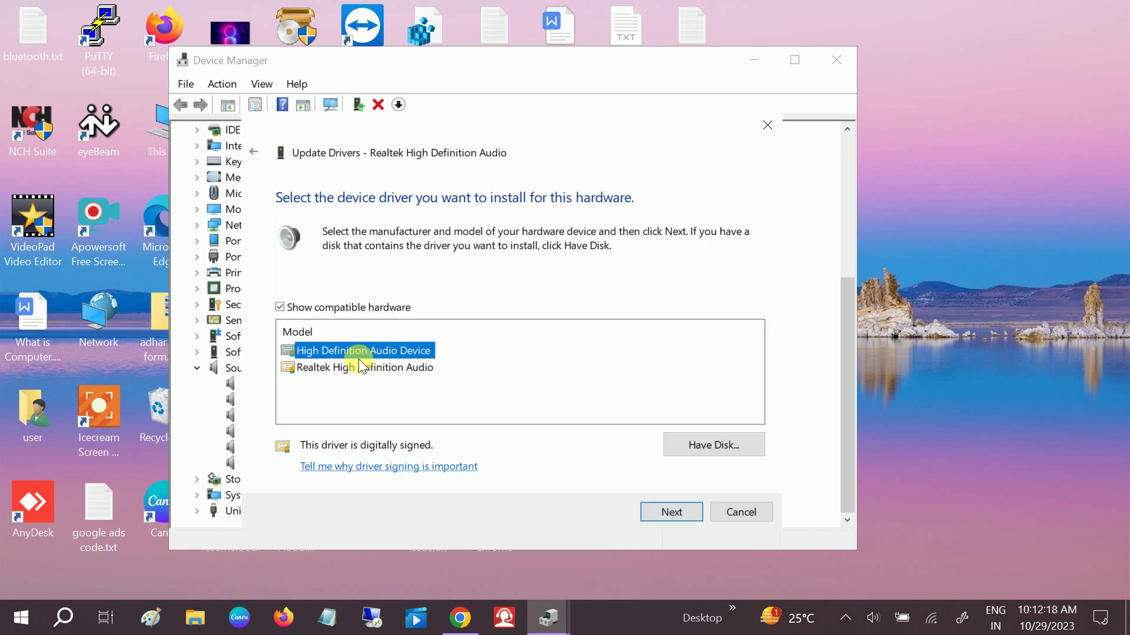
left_click(364, 371)
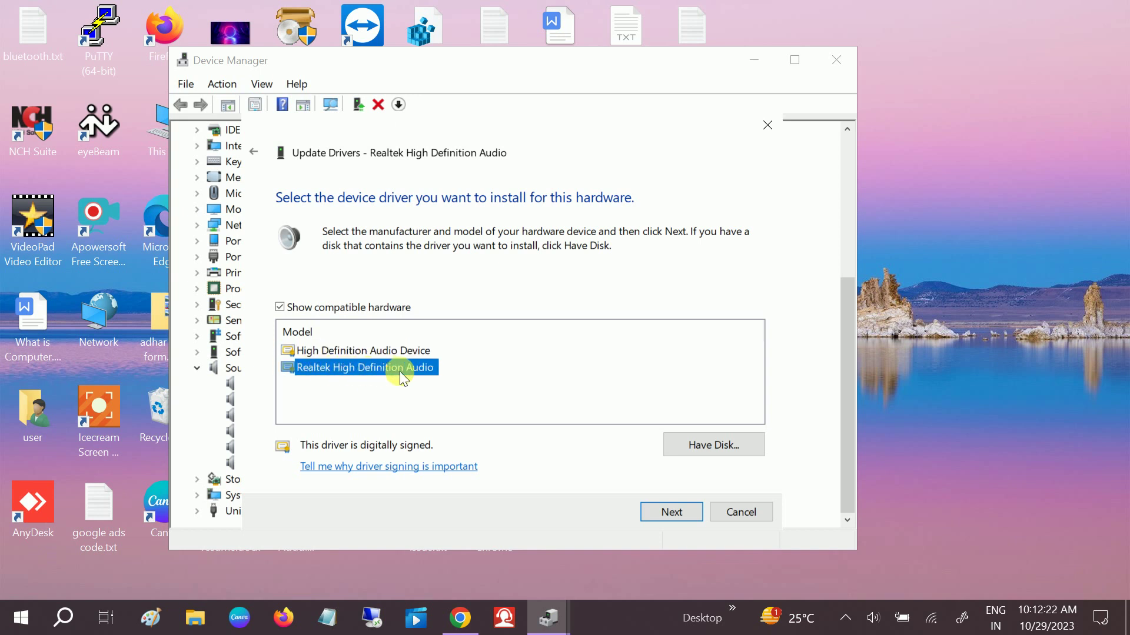
left_click(671, 511)
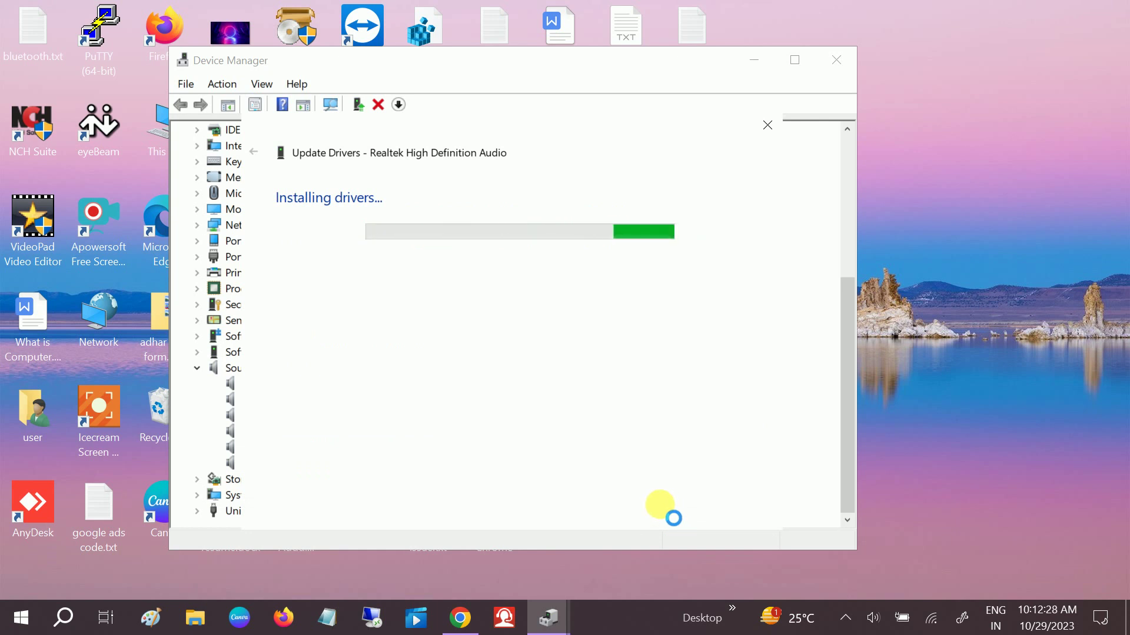
left_click_drag(572, 118, 738, 73)
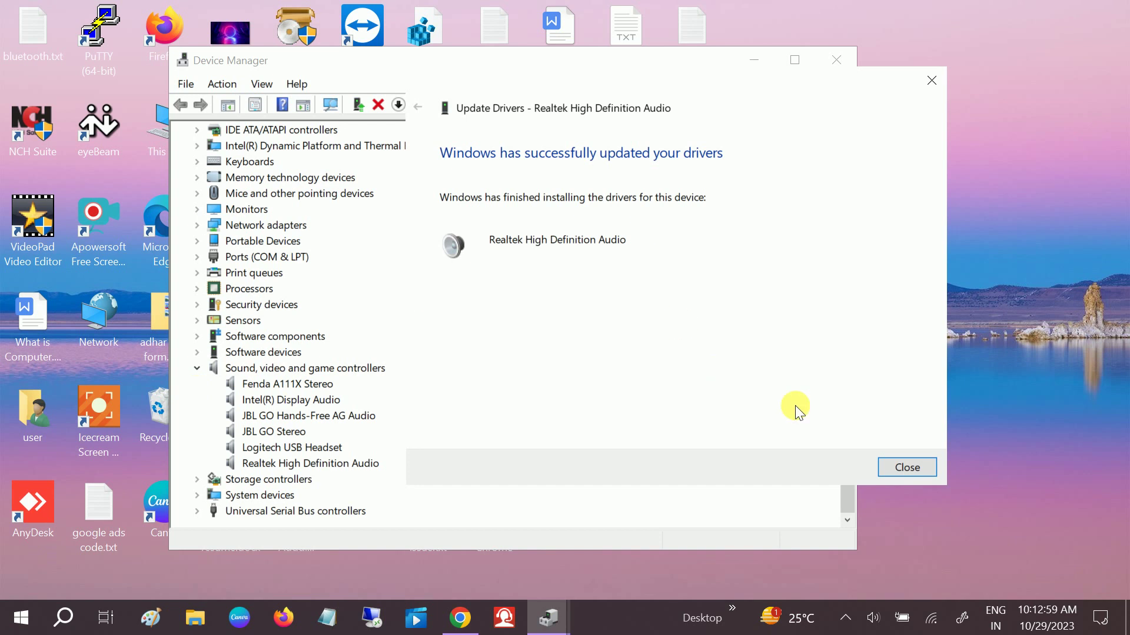
left_click(895, 466)
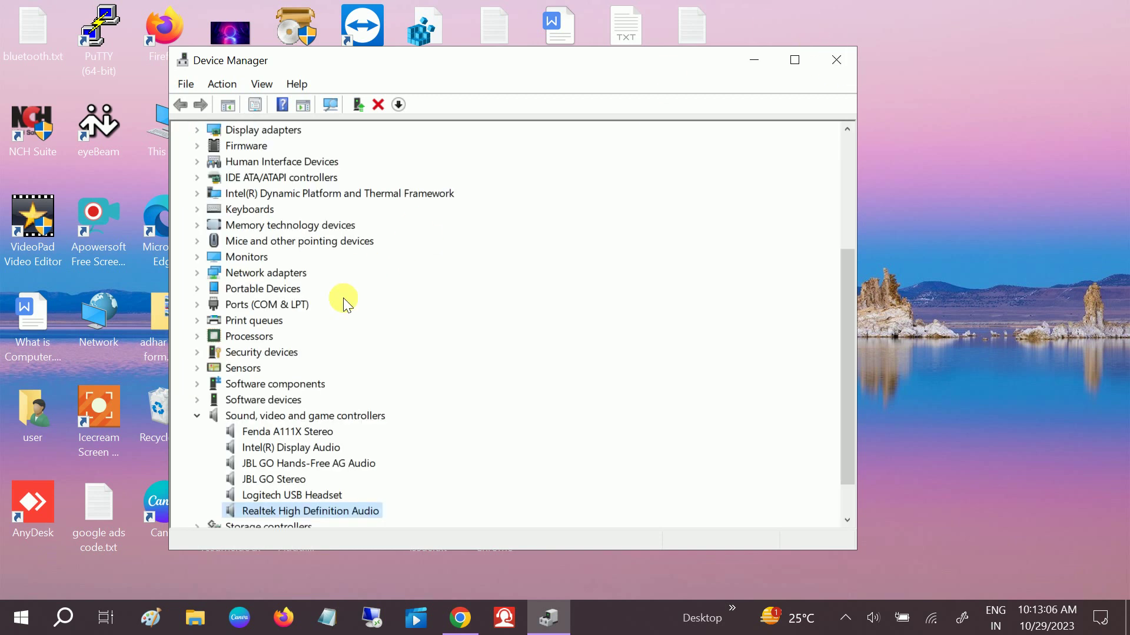
left_click(845, 63)
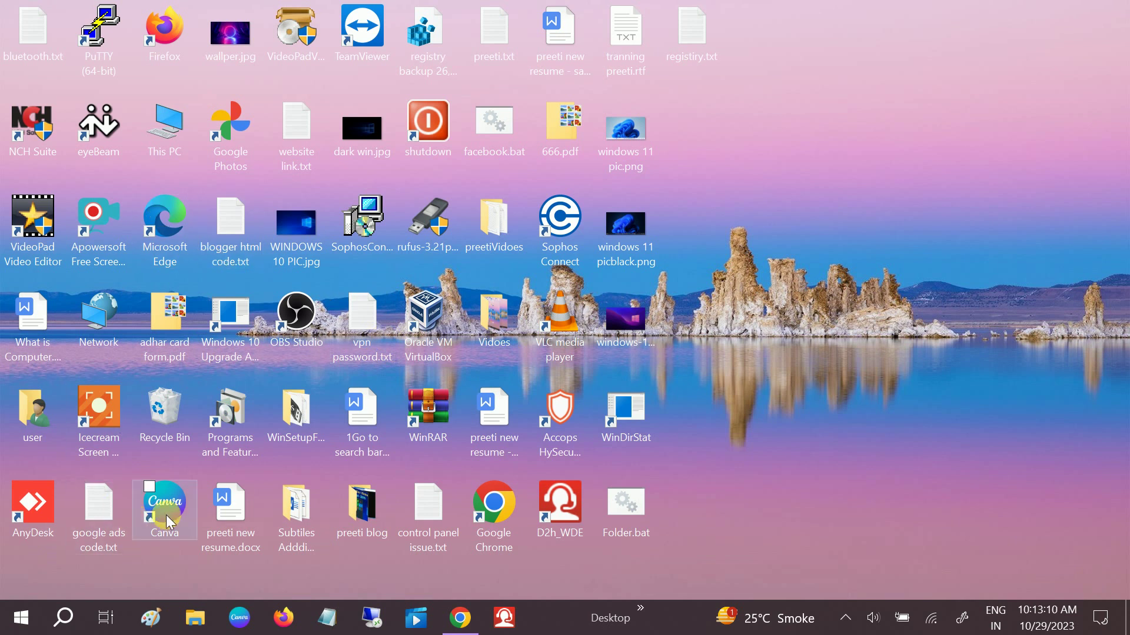
Step: Switch to Google Chrome, search for "lenovo drivers" and open the Lenovo Support result
left_click(488, 515)
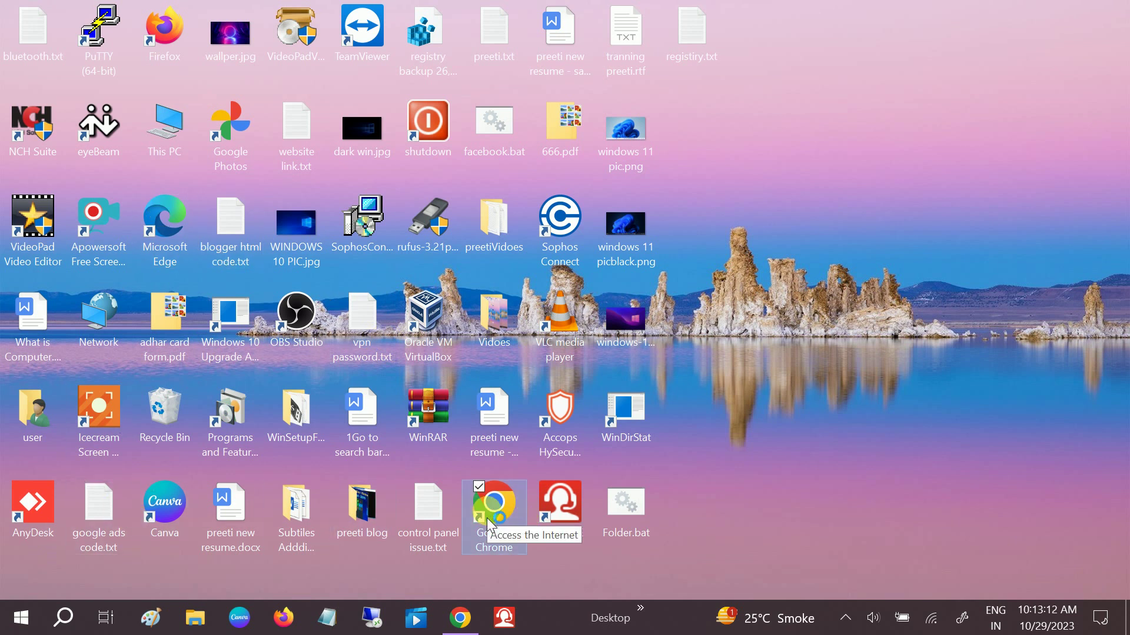
double_click(490, 523)
left_click(533, 133)
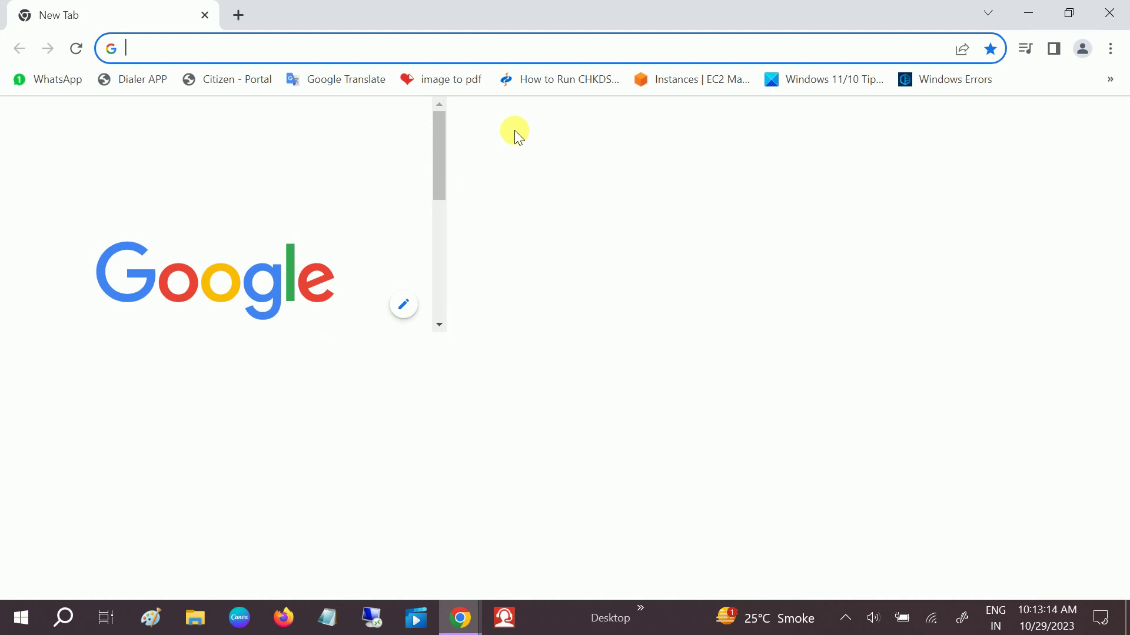
left_click(354, 59)
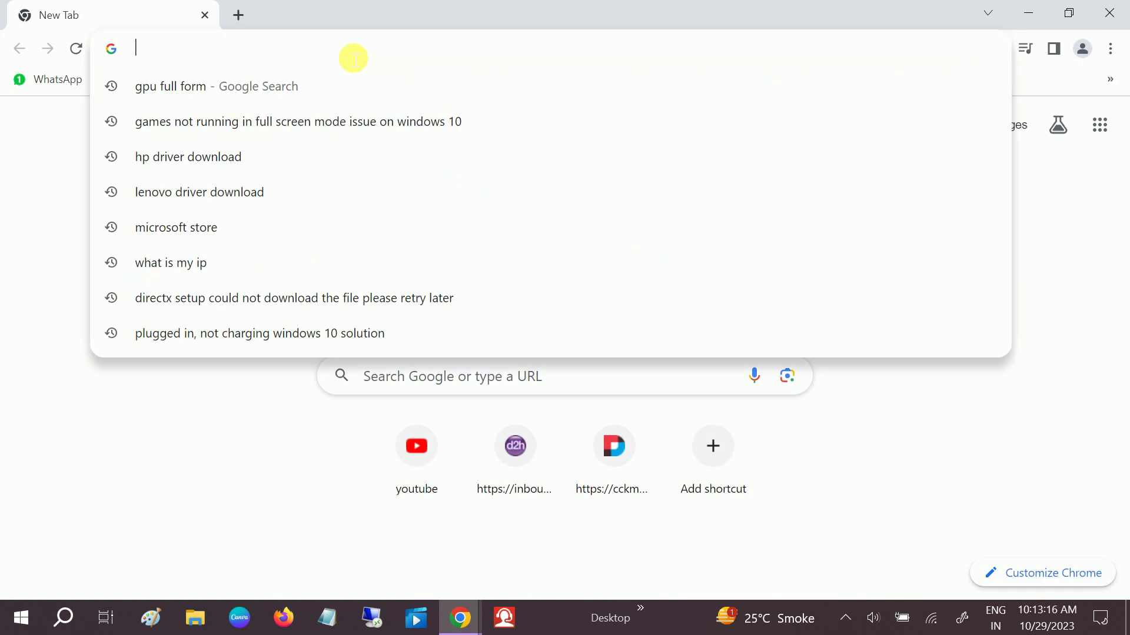
type("len")
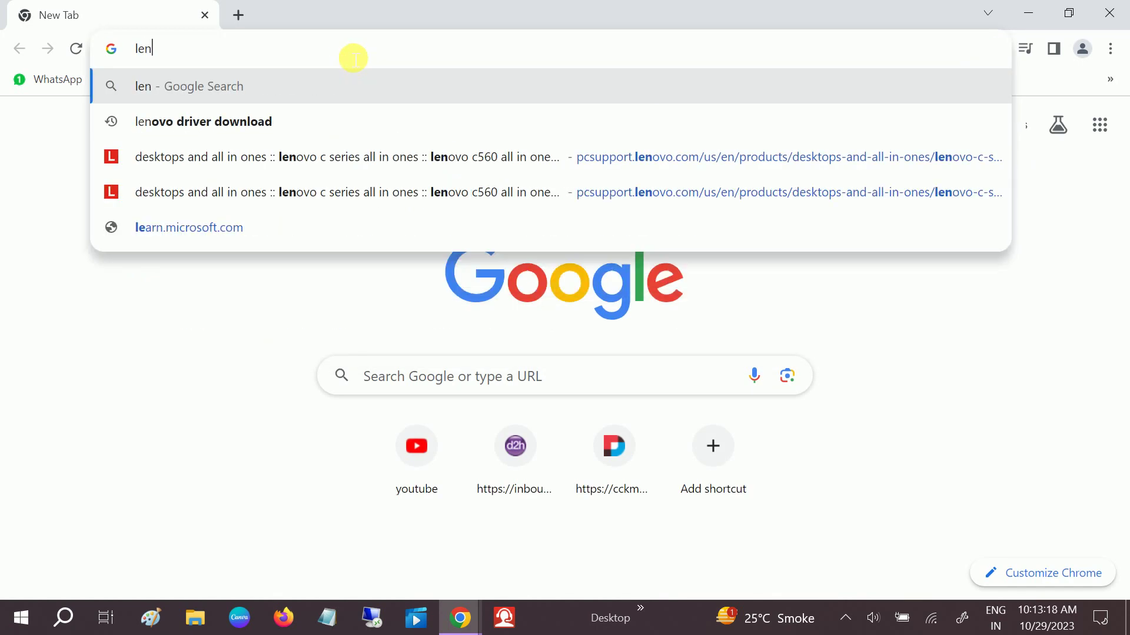
type("ovo driver")
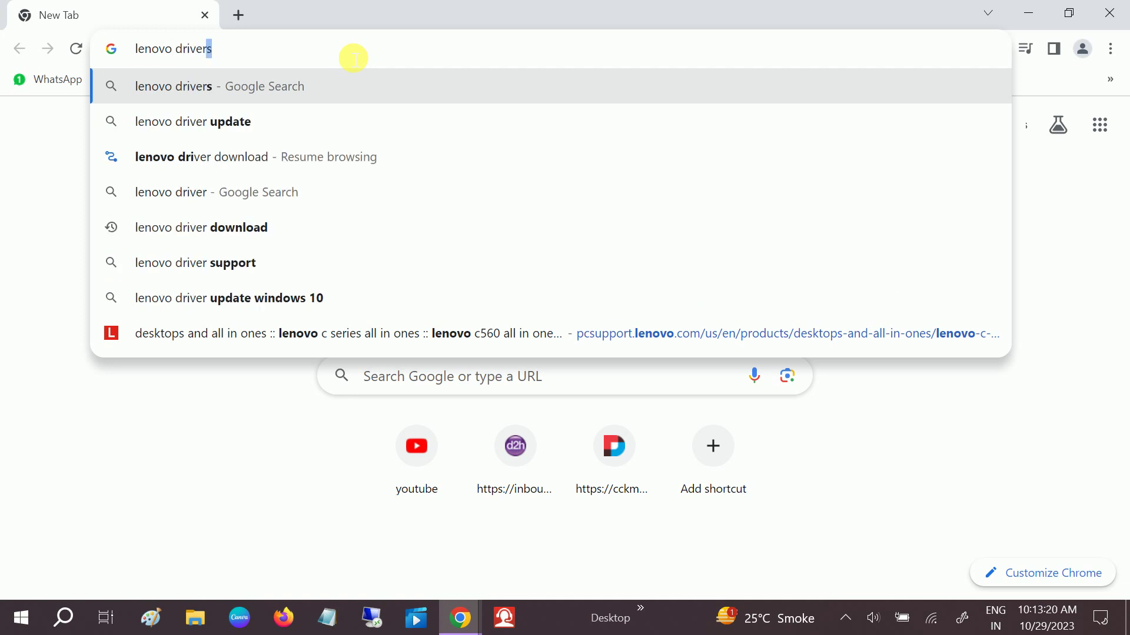
key("Return")
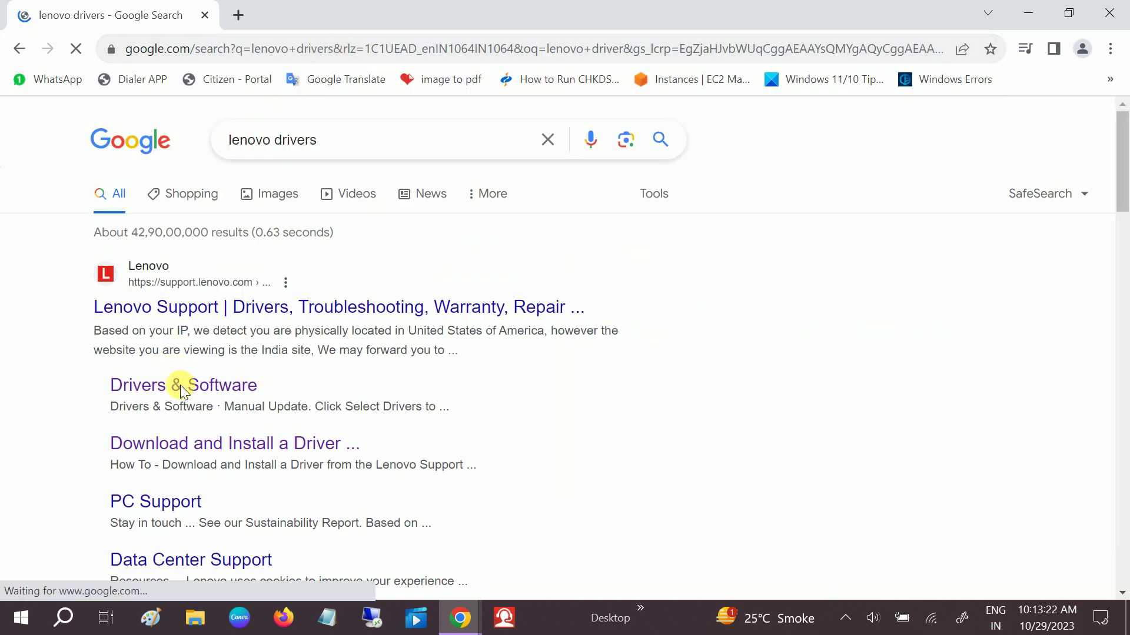
left_click(174, 319)
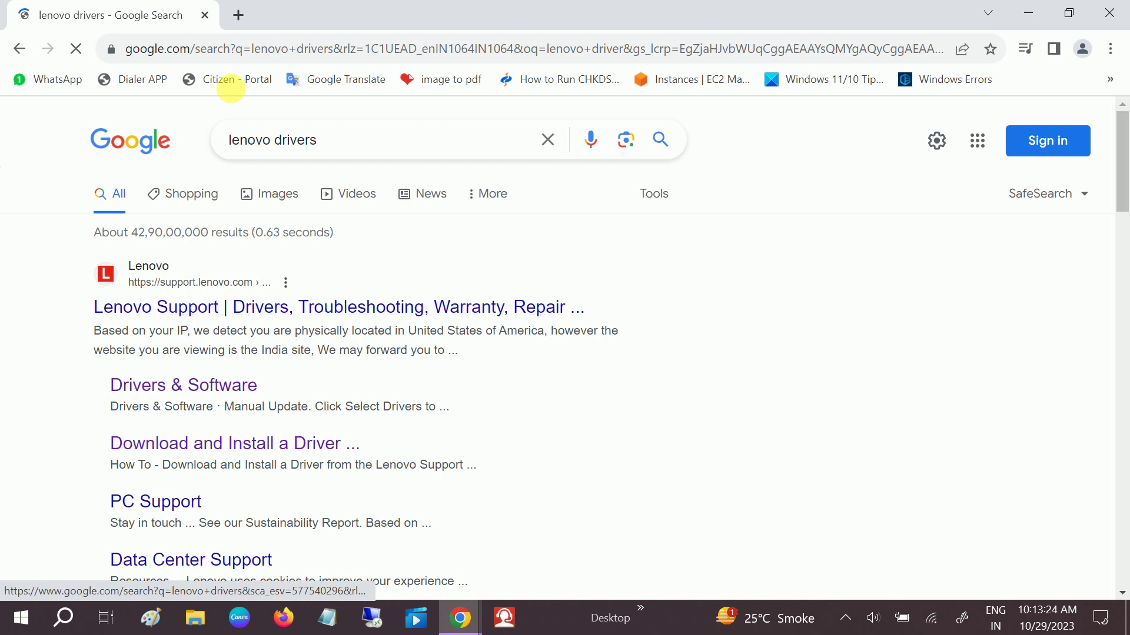
Step: Search for "hp driver download" in a new browser tab, and open one more empty tab
left_click(242, 16)
type("hp dri")
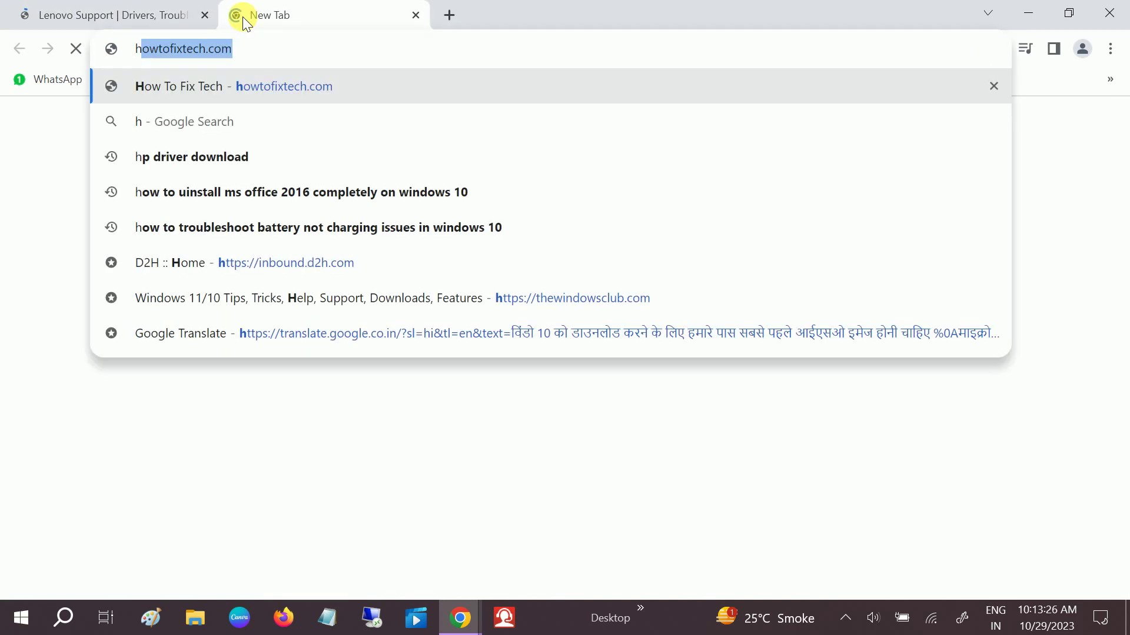
left_click(252, 156)
left_click(446, 16)
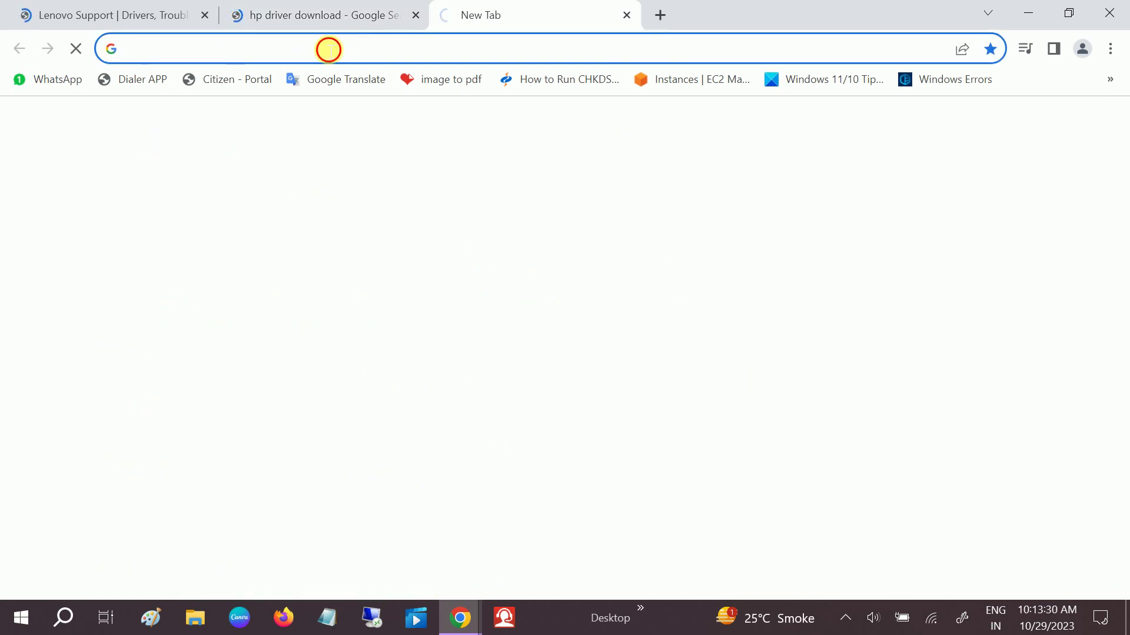
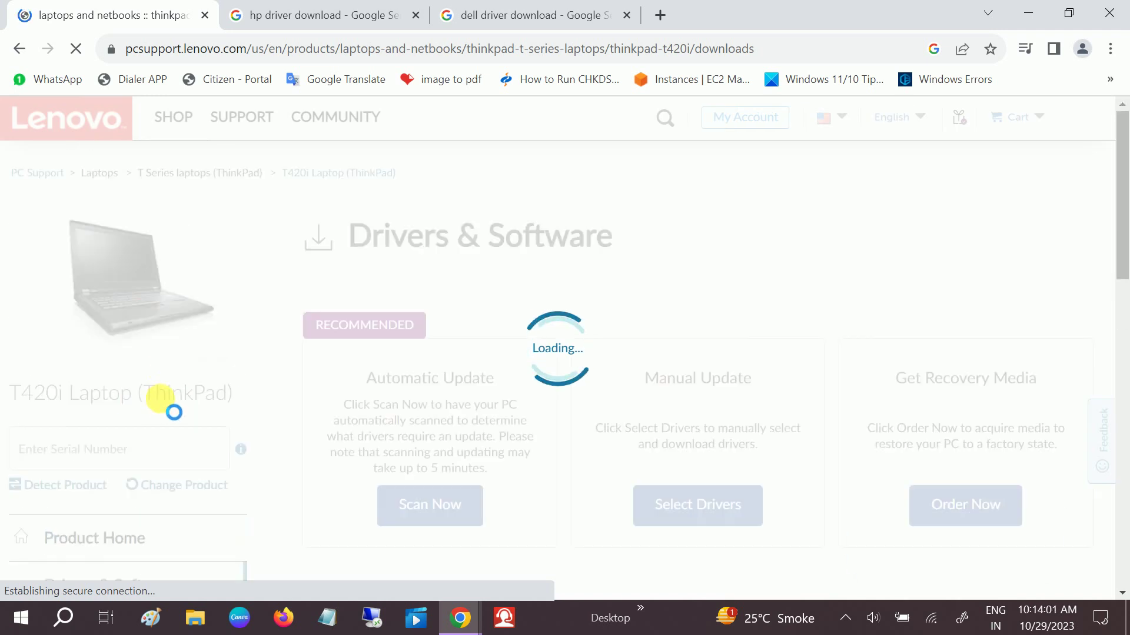
Step: Select the Lenovo serial number field, switch to Command Prompt and enter "wmic bios get serialnumber" without running it
left_click(121, 458)
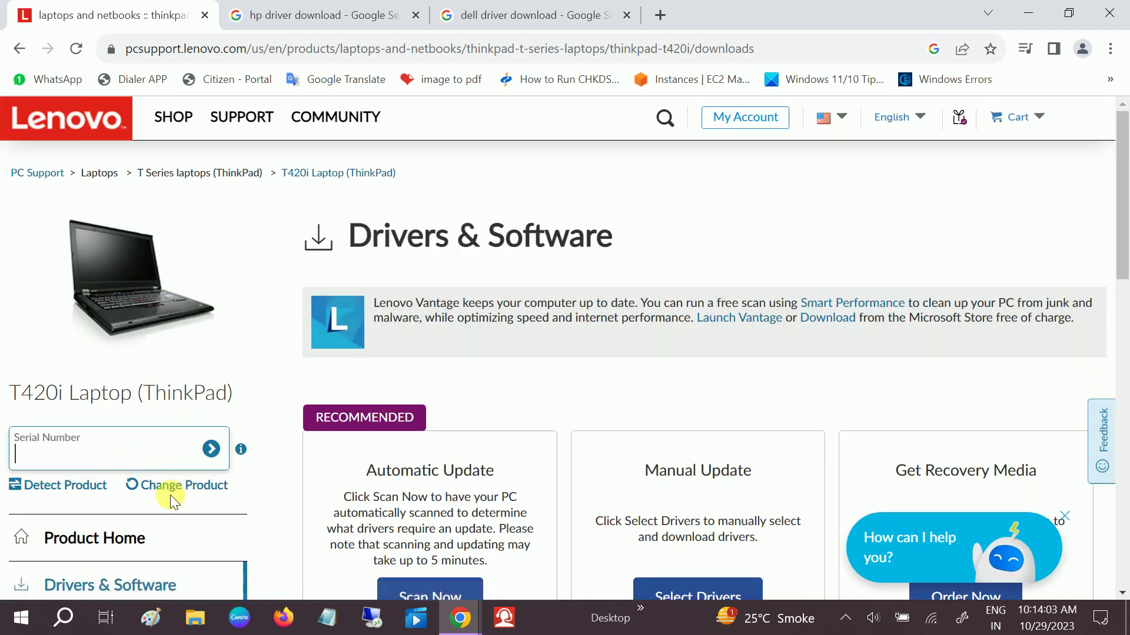
left_click(65, 618)
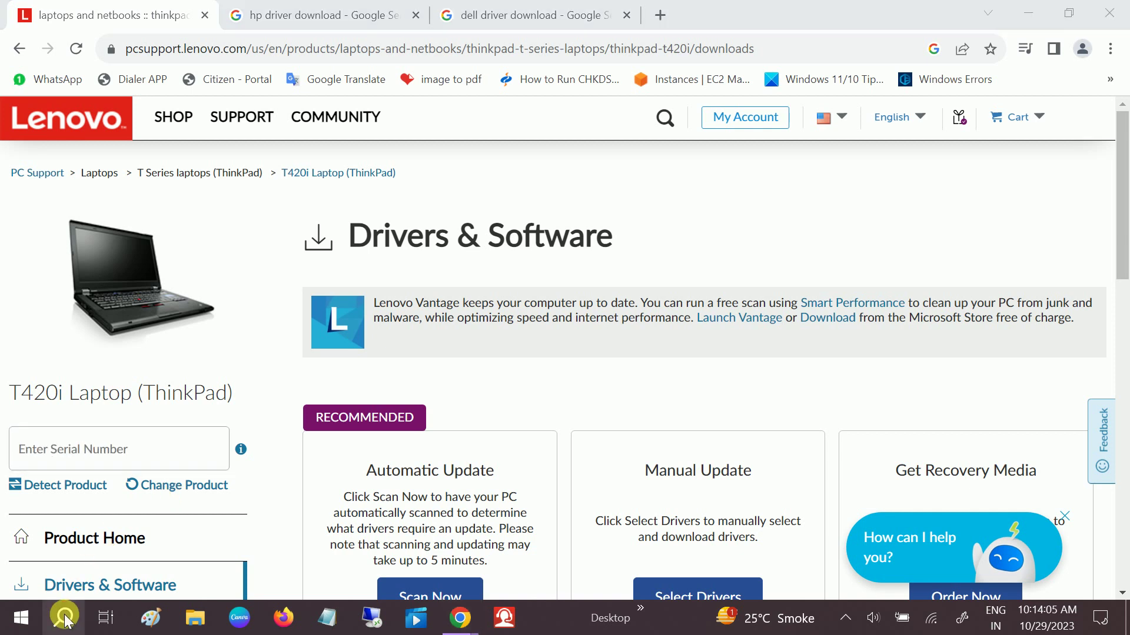
type("cmd")
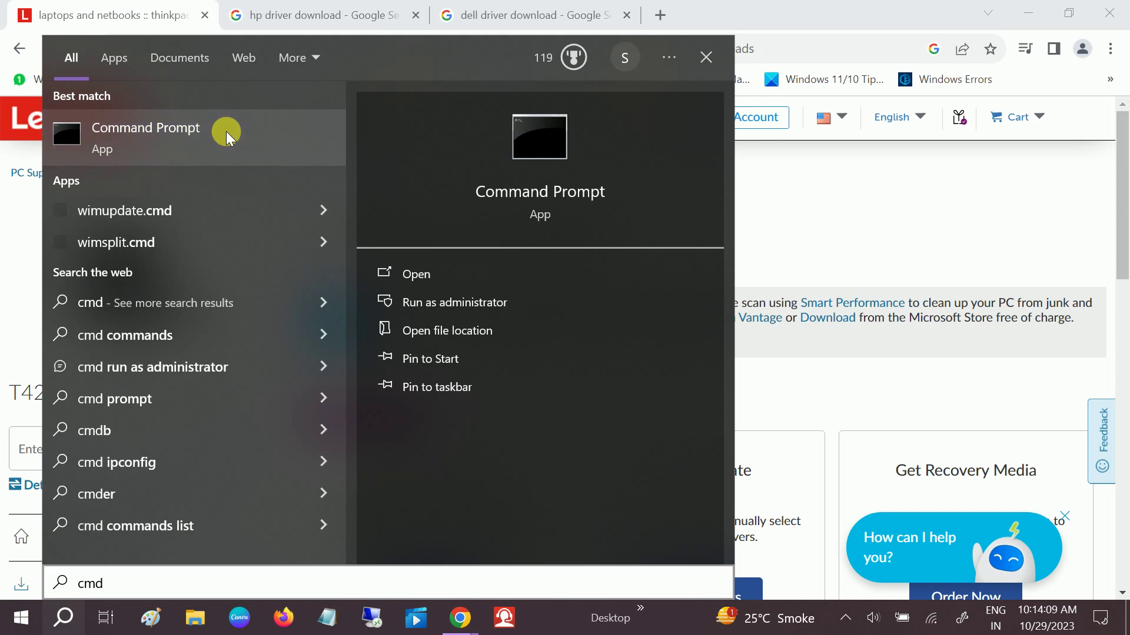
left_click(226, 132)
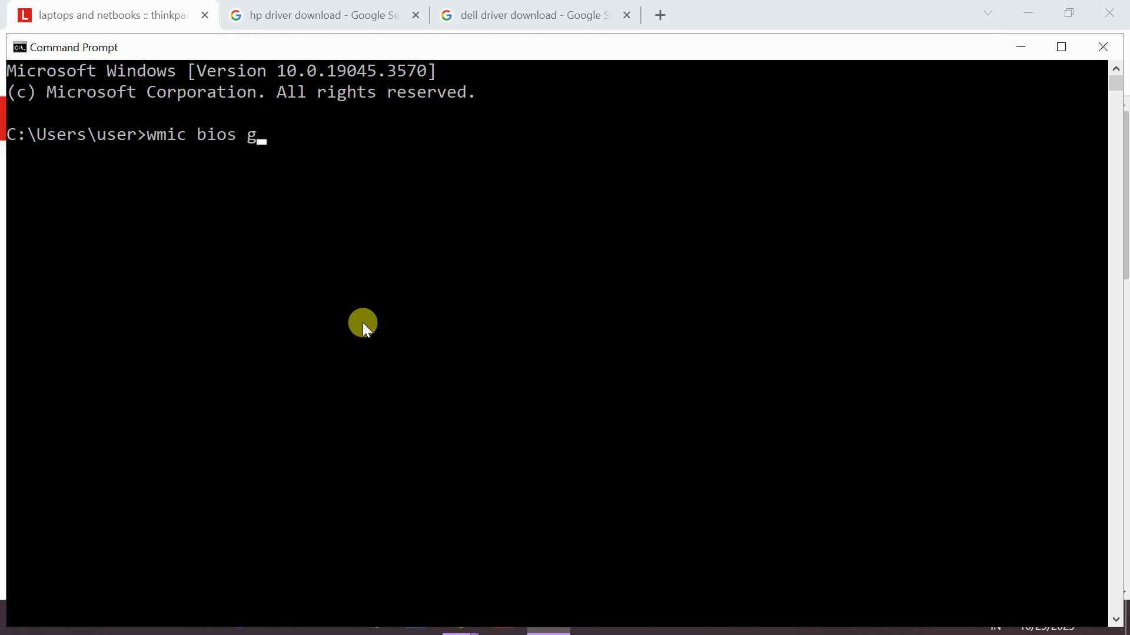
type("wmic bios get serialnumber")
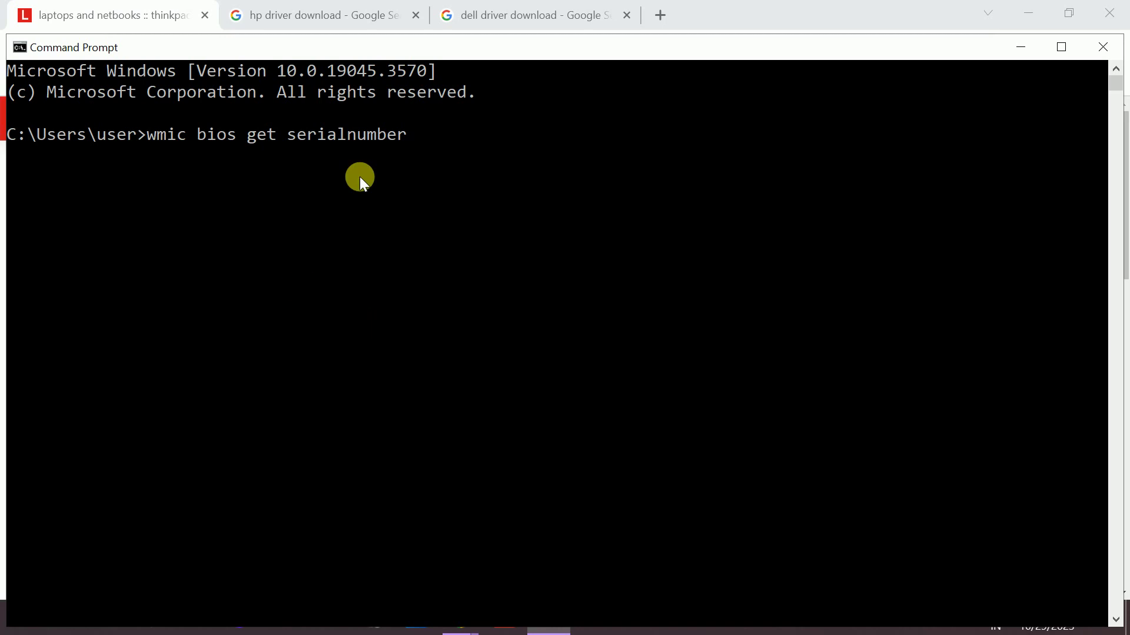
Step: Copy the serial number command from Command Prompt into a new Notepad document, and minimize both windows
left_click_drag(149, 135, 397, 143)
key("ctrl+c")
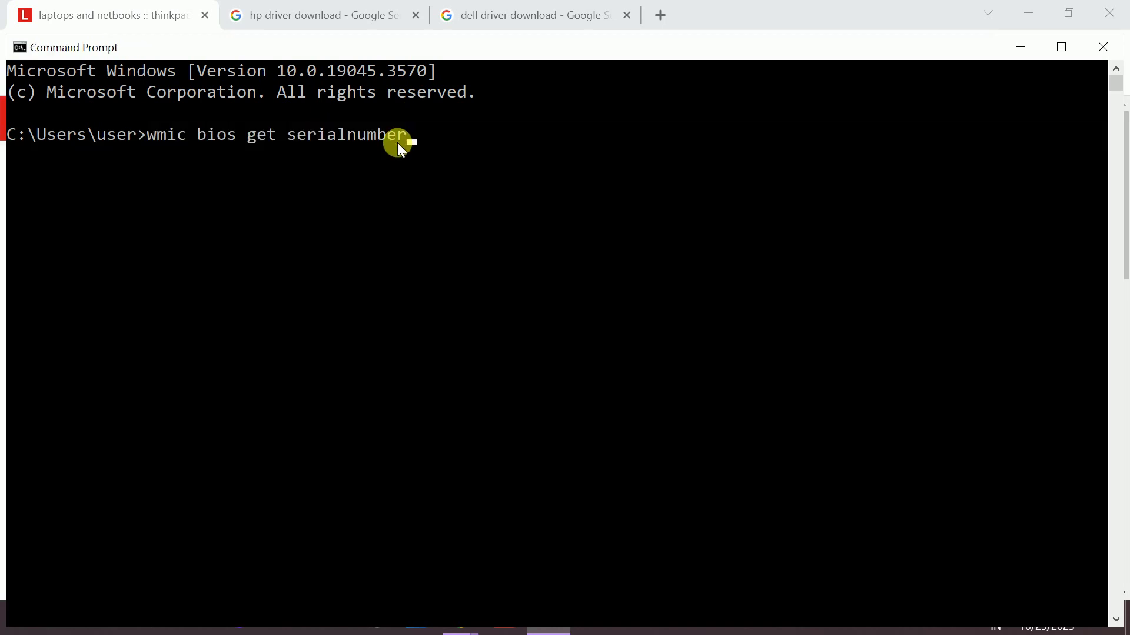
left_click(1033, 55)
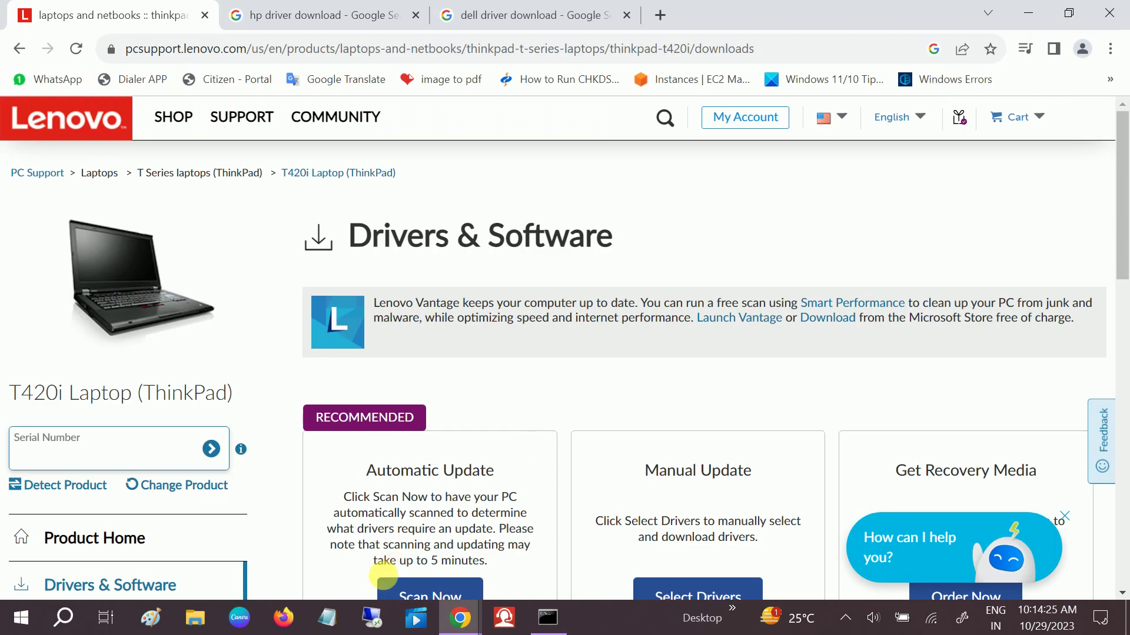
left_click(326, 617)
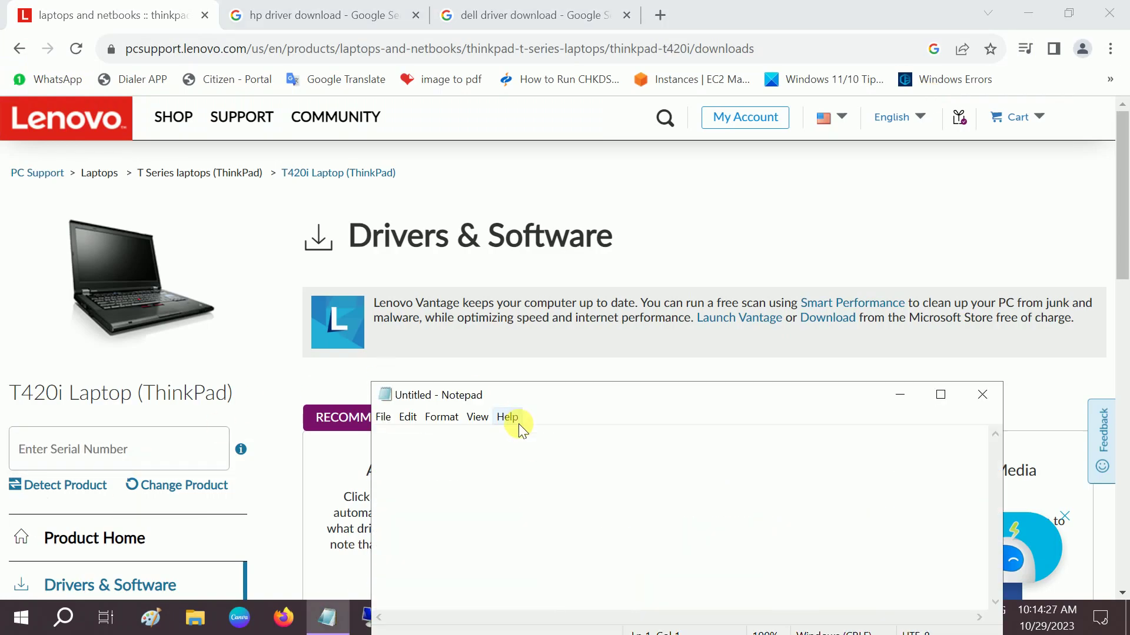
key("ctrl+v")
left_click(895, 394)
Step: Open the Audio category of the ThinkPad T420i's manual driver list and review the audio packages offered
scroll(623, 263, "down", 5)
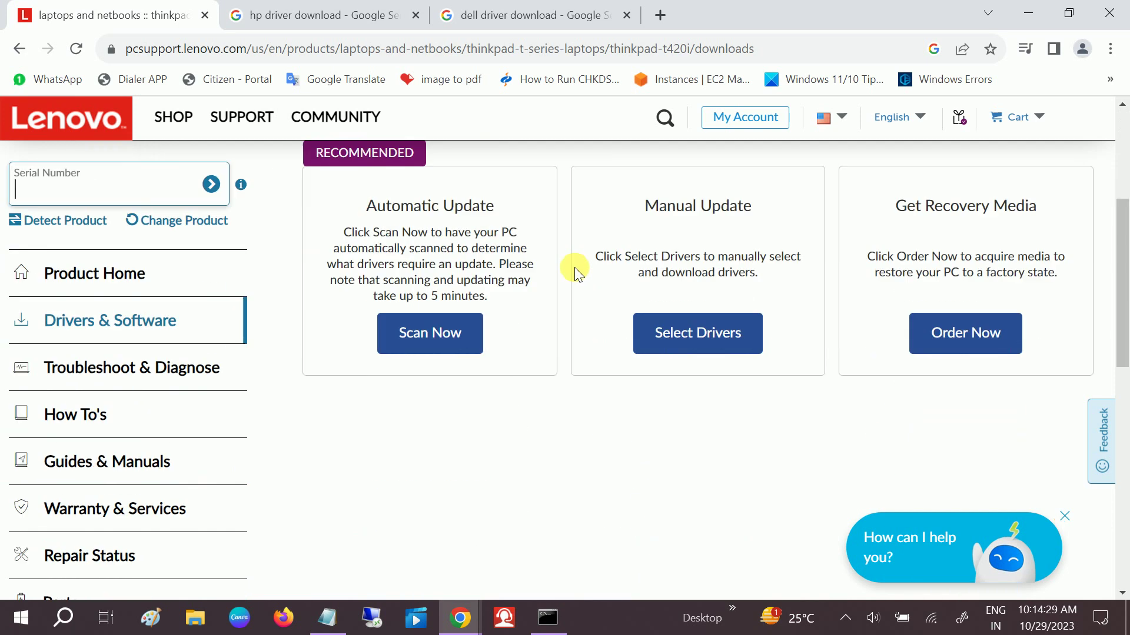
left_click(705, 339)
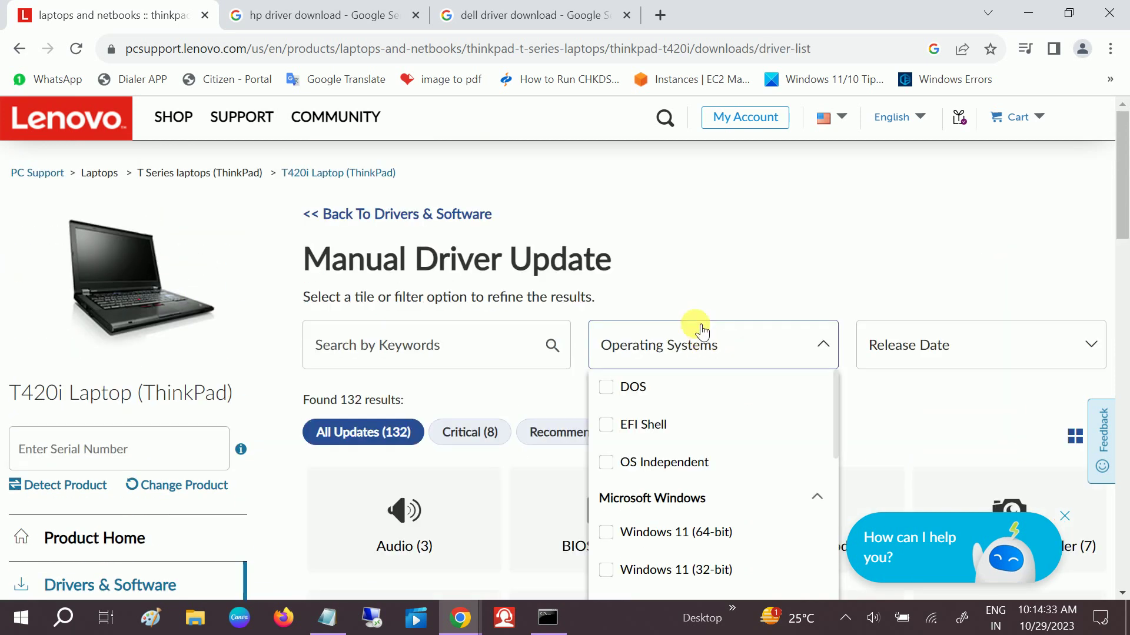
scroll(681, 242, "down", 3)
left_click(406, 334)
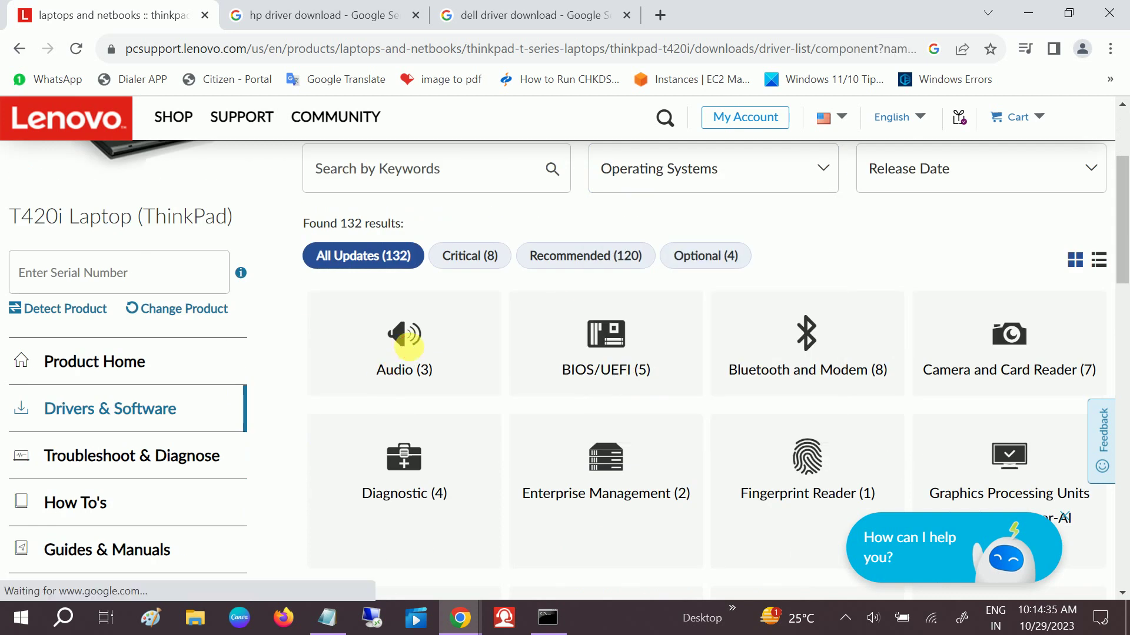
scroll(419, 334, "down", 4)
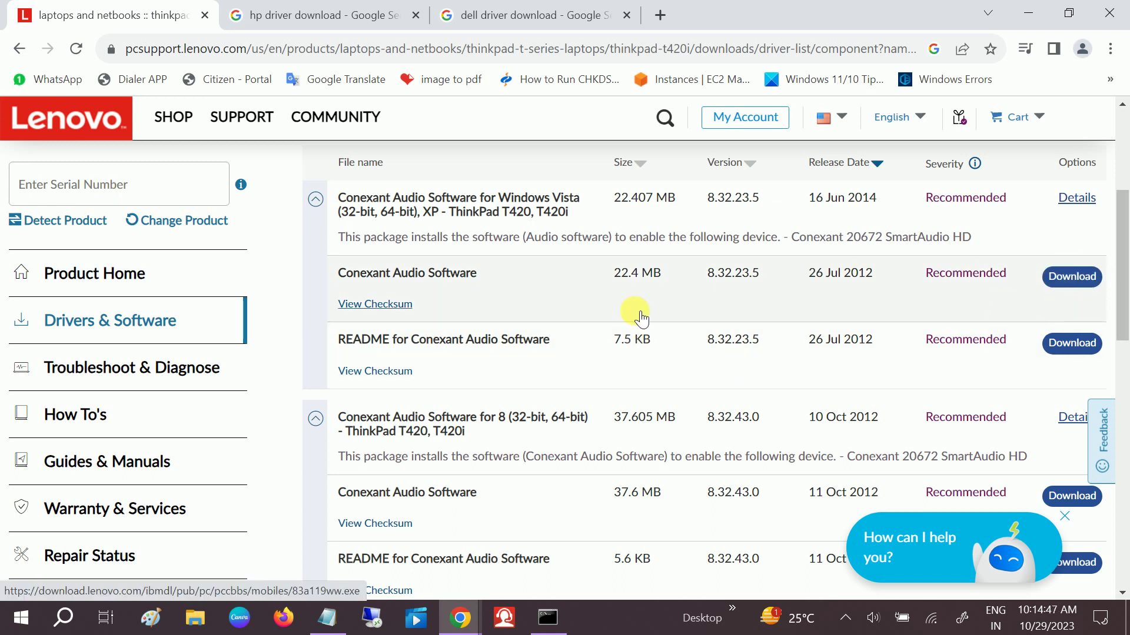
scroll(612, 315, "down", 3)
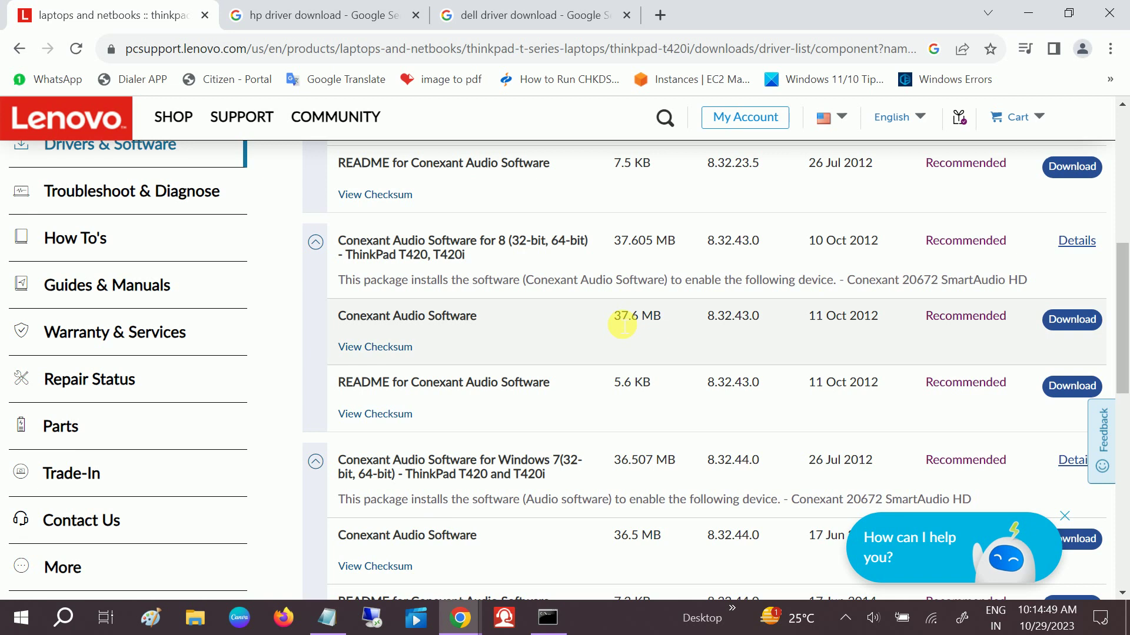
scroll(592, 280, "down", 3)
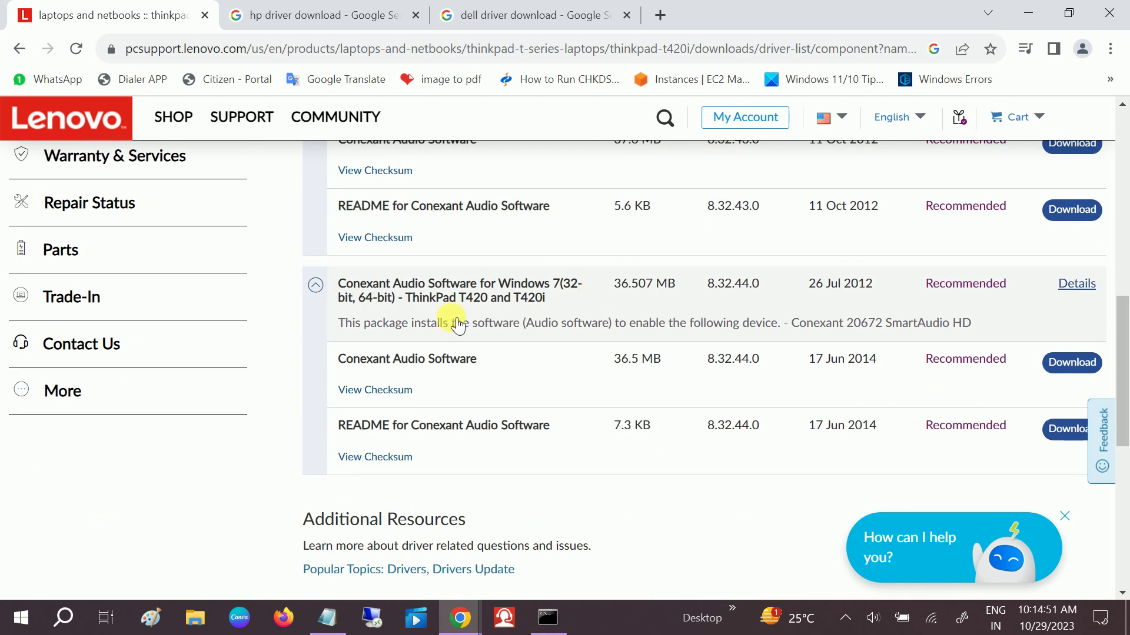
scroll(453, 321, "up", 3)
scroll(456, 320, "up", 2)
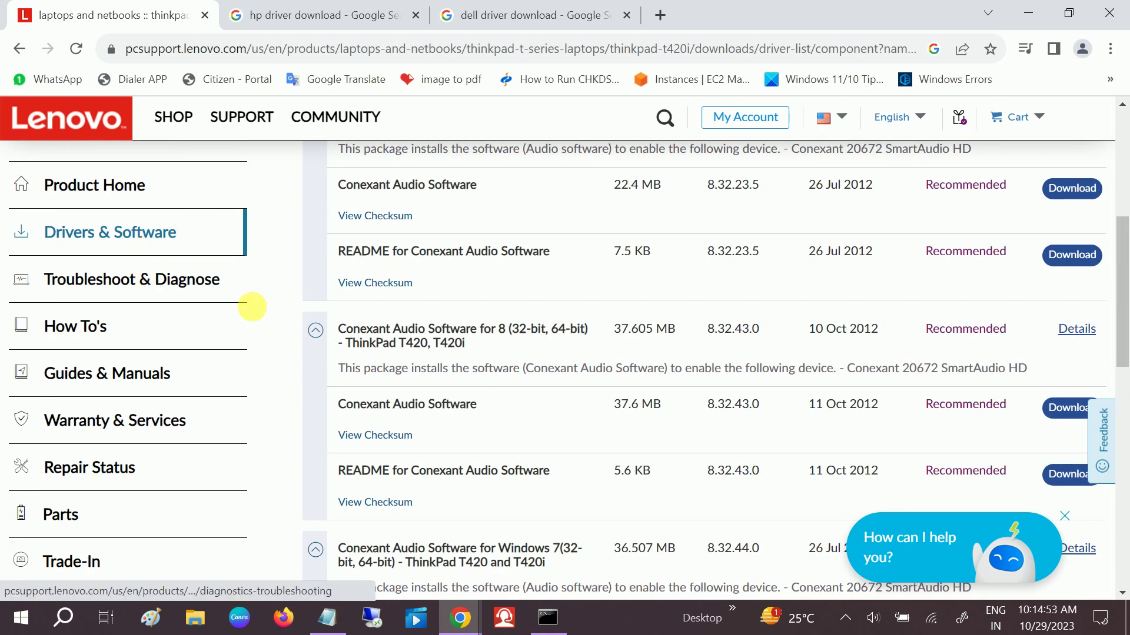
scroll(265, 310, "up", 3)
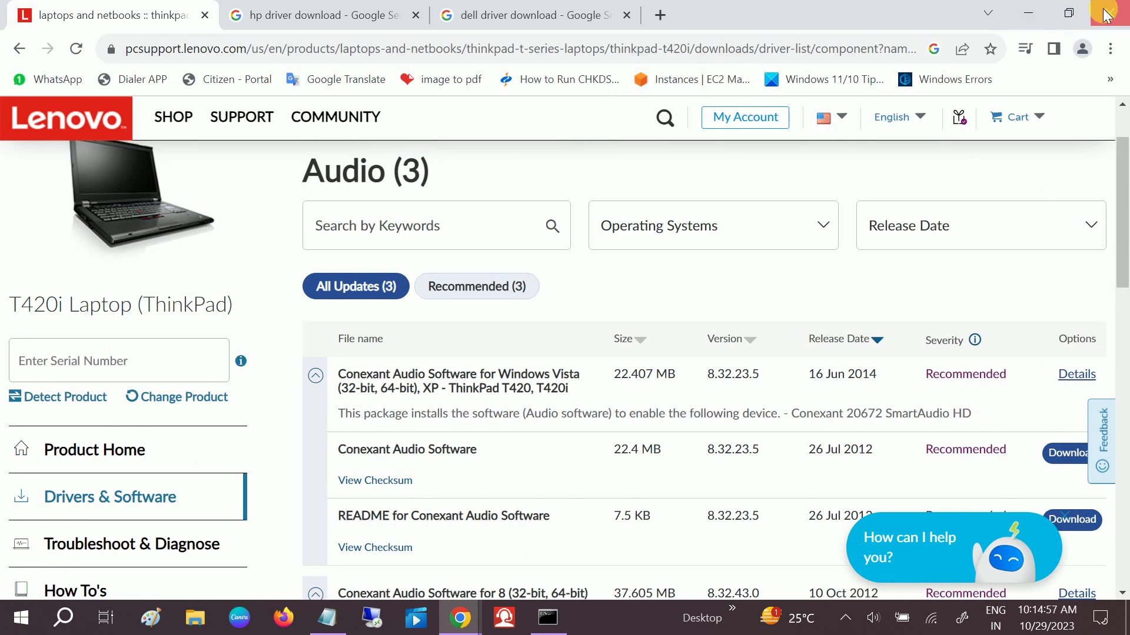
Step: Minimize the browser and refresh the desktop
left_click(1028, 13)
right_click(817, 234)
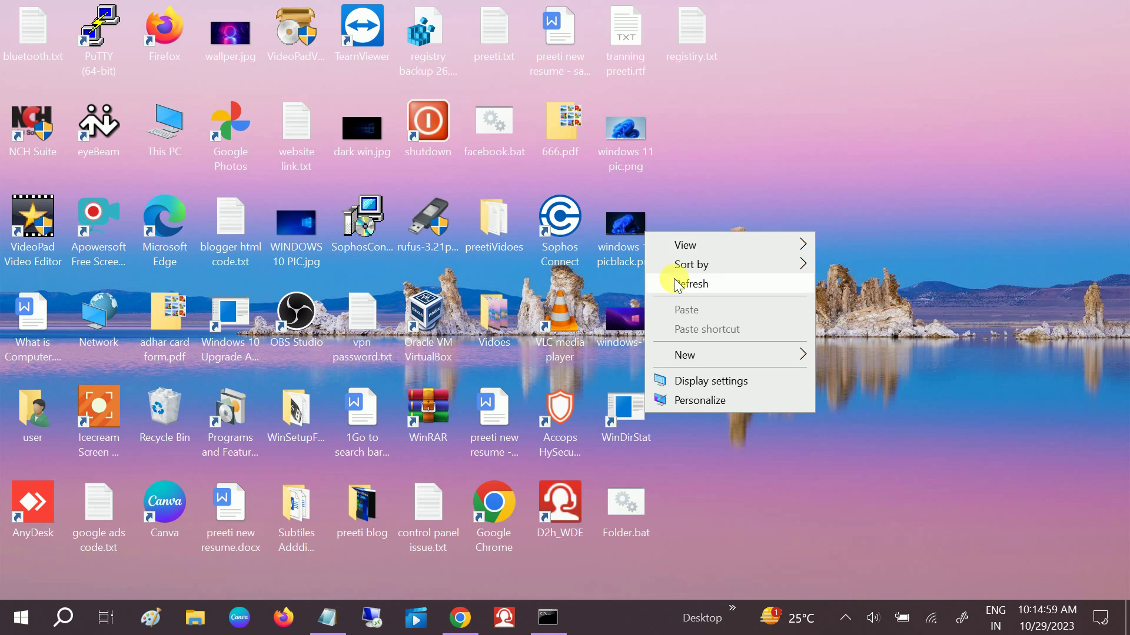
left_click(714, 280)
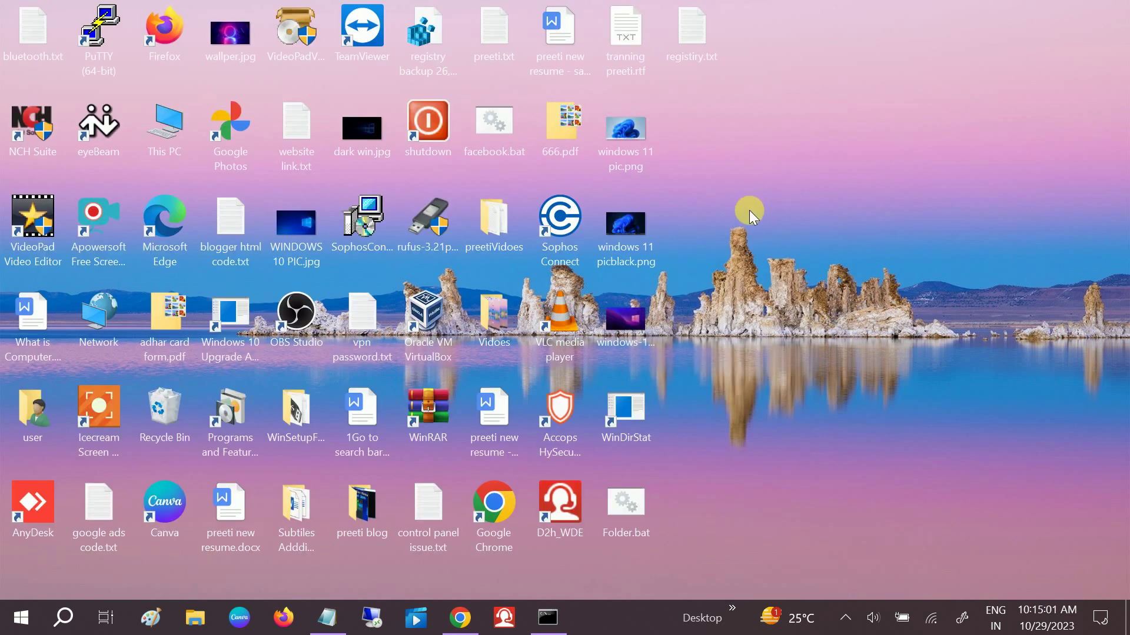